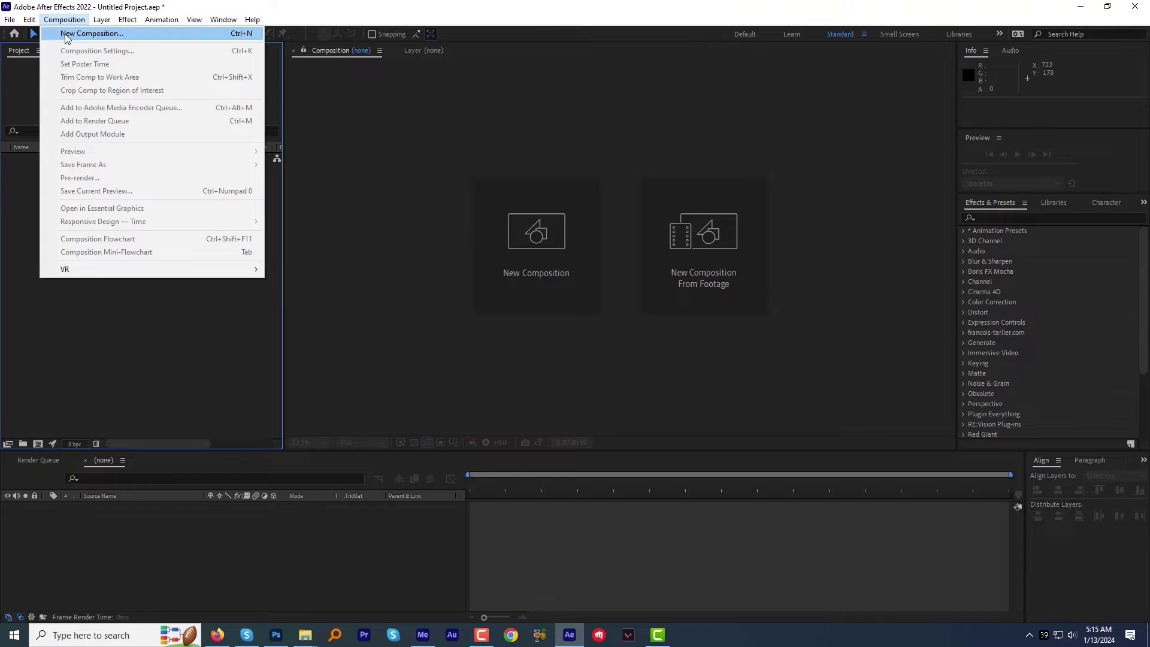
Create a 'Auto resize' composition from the HDTV 1080 29.97 preset, 1920×1080, 0;00;05;00 long.
{"action": "left_click", "coordinate": [63, 33]}
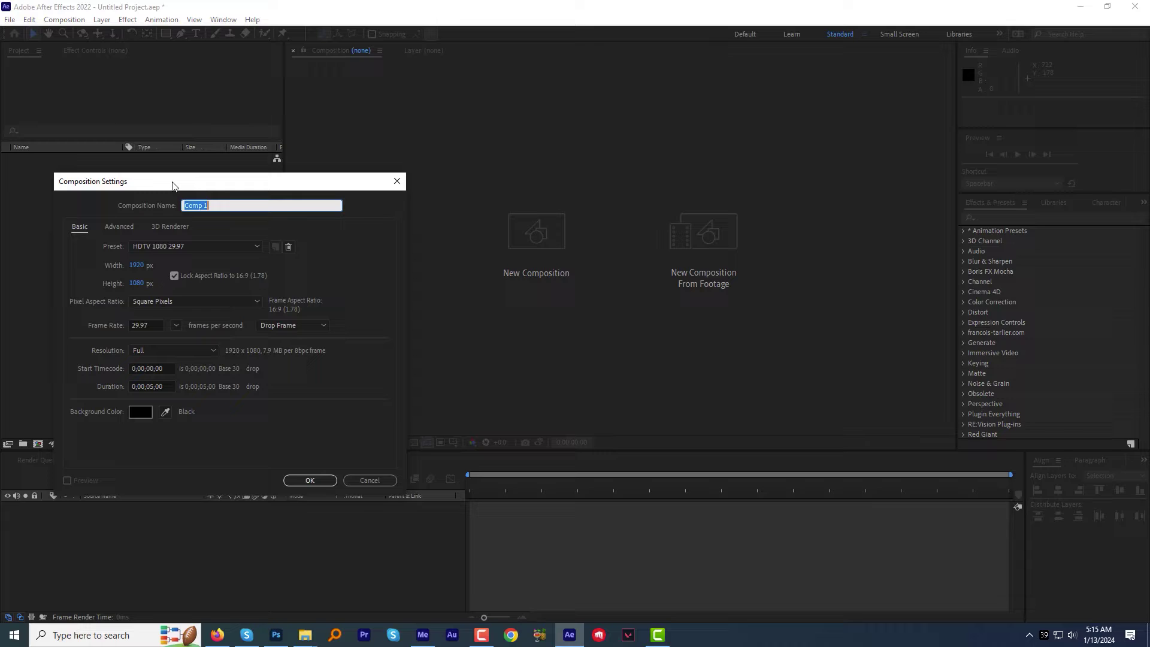
{"action": "type", "text": "Auto resize"}
{"action": "left_click", "coordinate": [159, 244]}
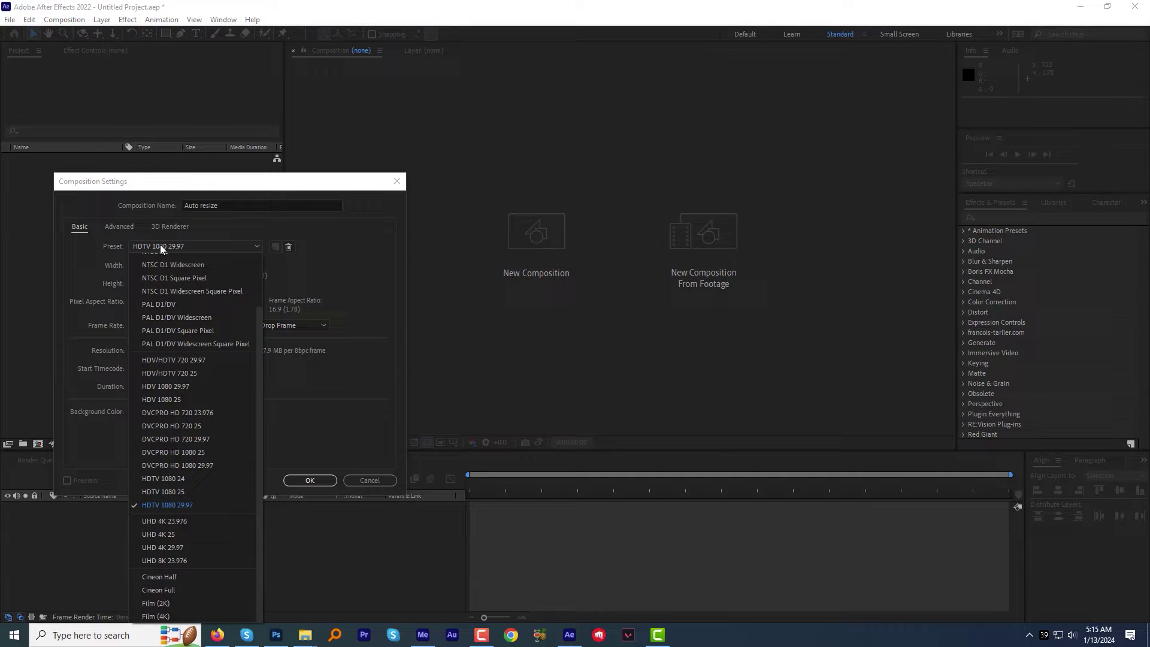
{"action": "left_click", "coordinate": [176, 504]}
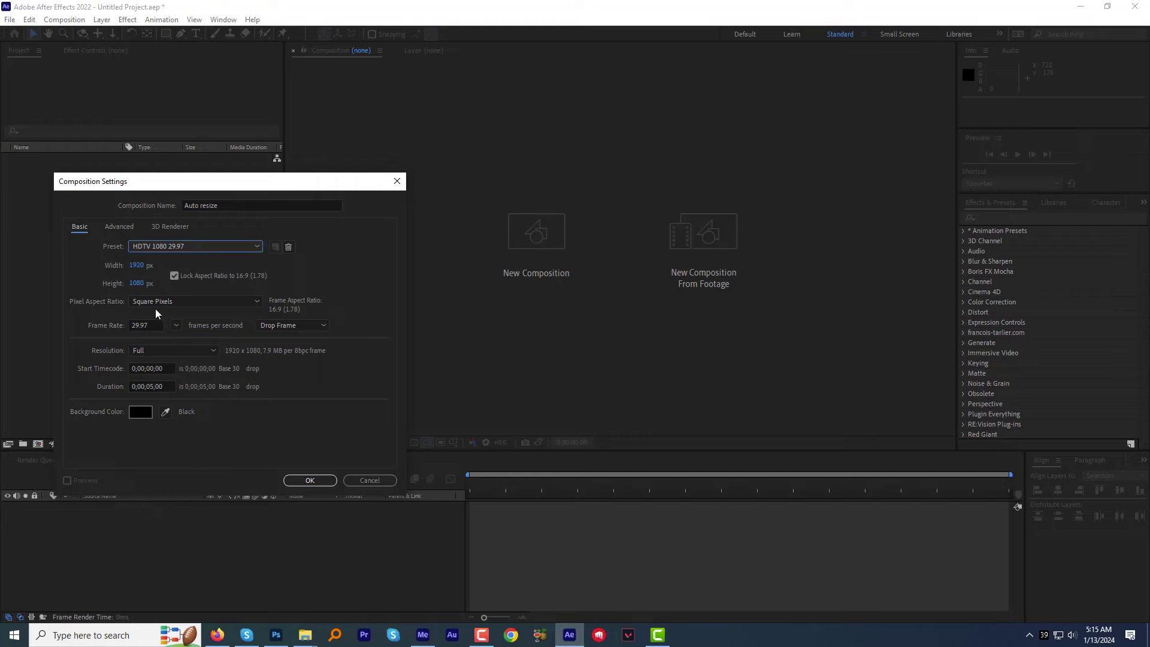
{"action": "left_click", "coordinate": [153, 386]}
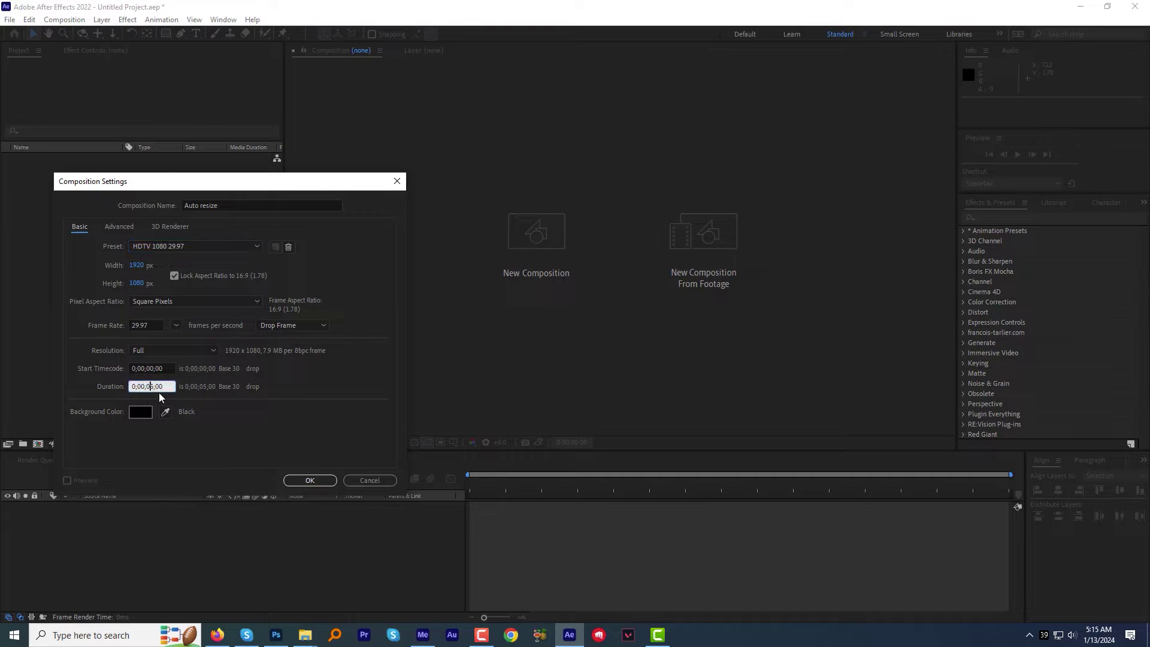
{"action": "left_click", "coordinate": [295, 483]}
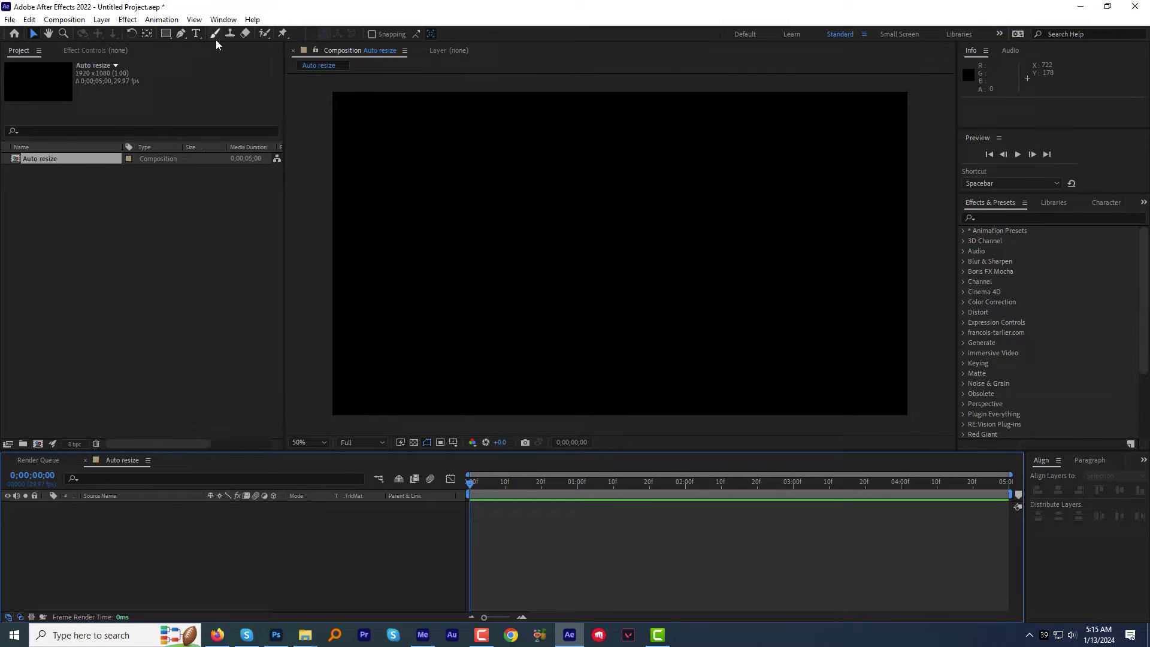
Add a text layer reading 'auto-resize' in the composition viewer.
{"action": "left_click", "coordinate": [196, 33]}
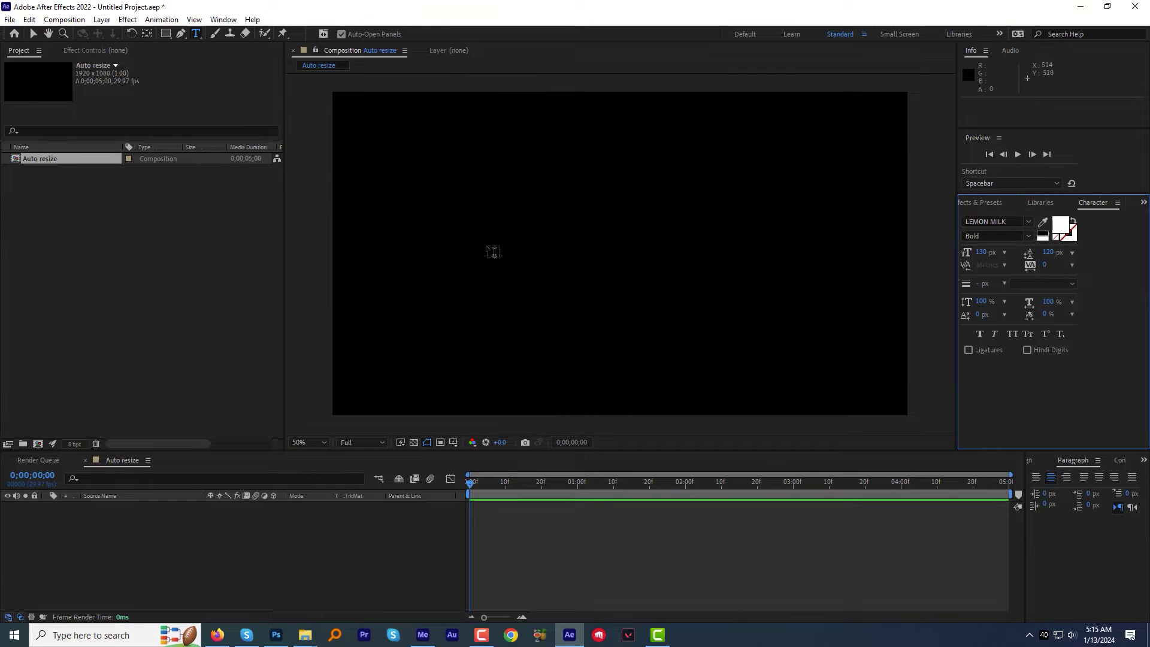
{"action": "left_click", "coordinate": [470, 215]}
{"action": "type", "text": "auto"}
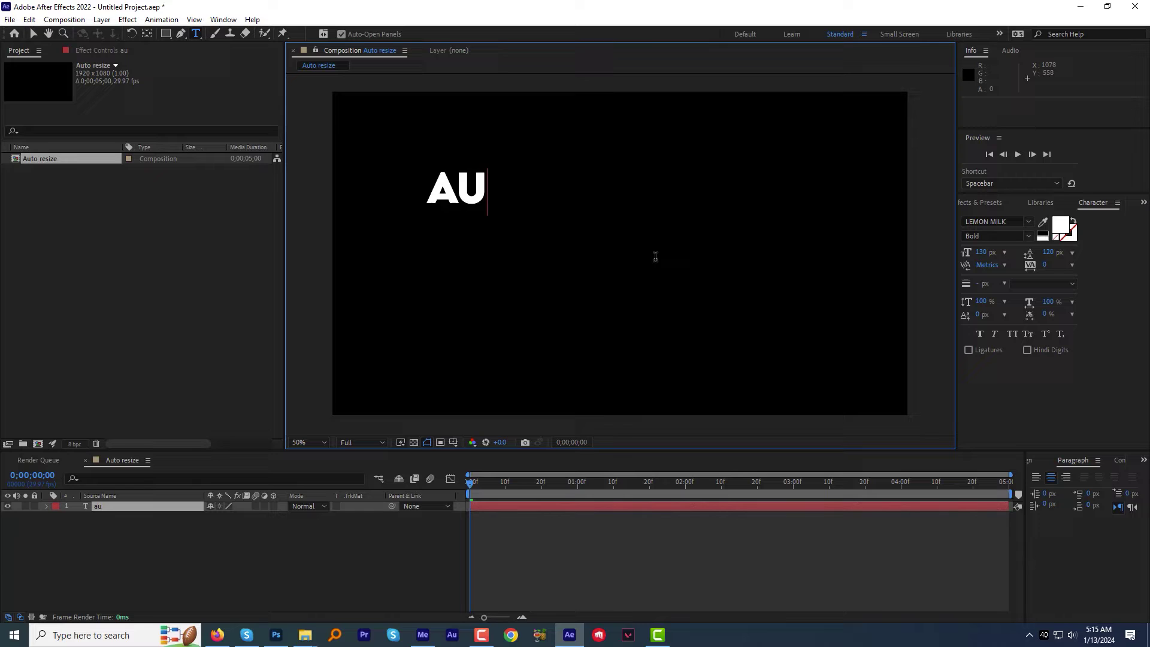
{"action": "type", "text": "-resiz"}
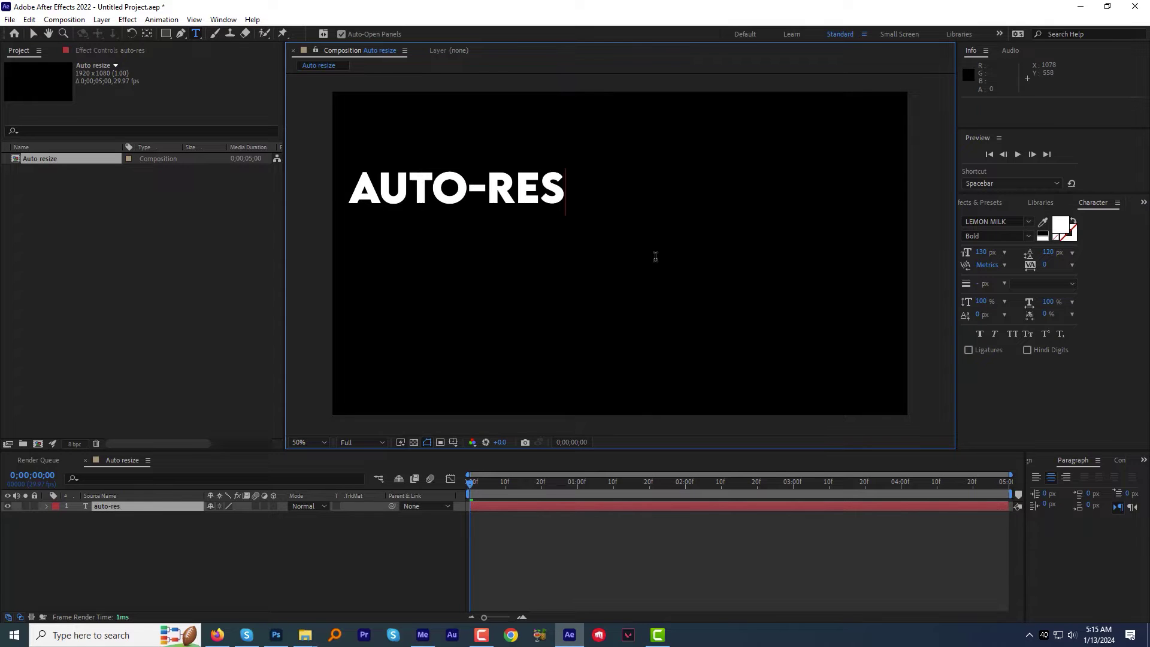
{"action": "type", "text": "e"}
{"action": "key", "text": "Escape"}
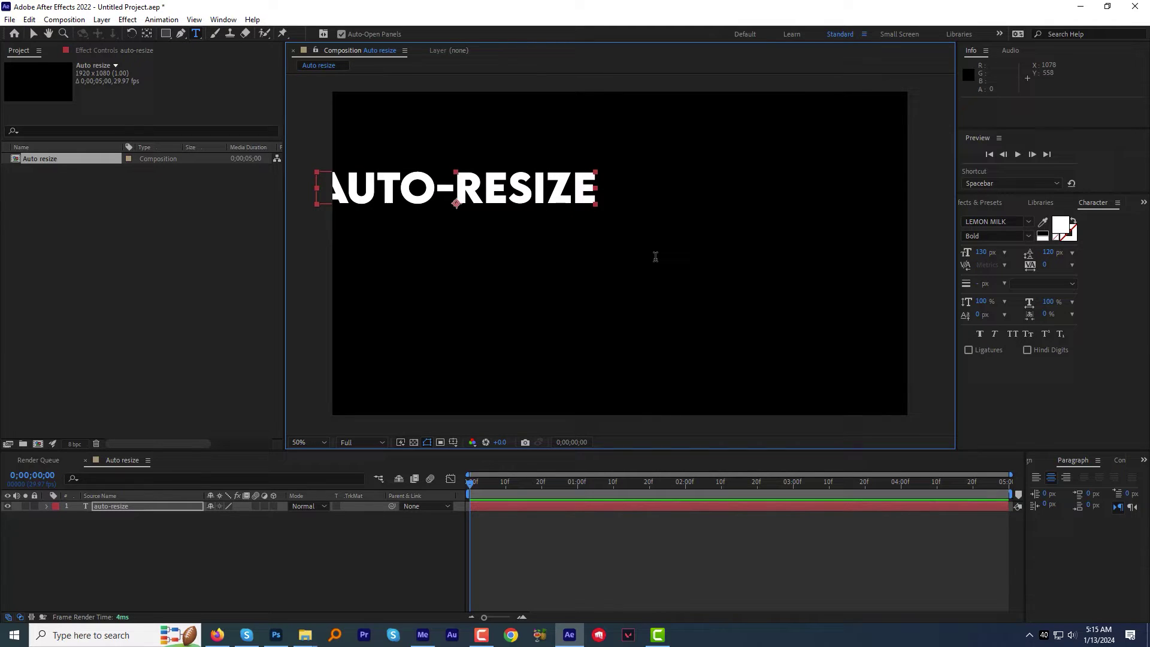
Centre the AUTO-RESIZE text layer horizontally in the composition.
{"action": "left_click", "coordinate": [32, 34]}
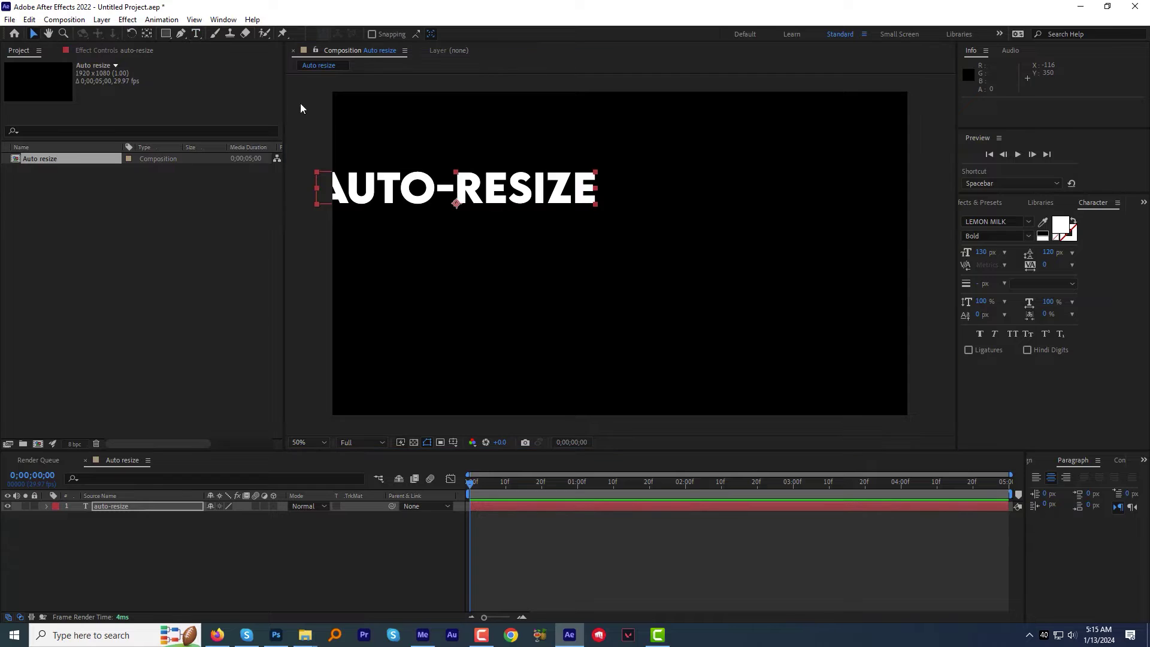
{"action": "left_click", "coordinate": [1028, 462]}
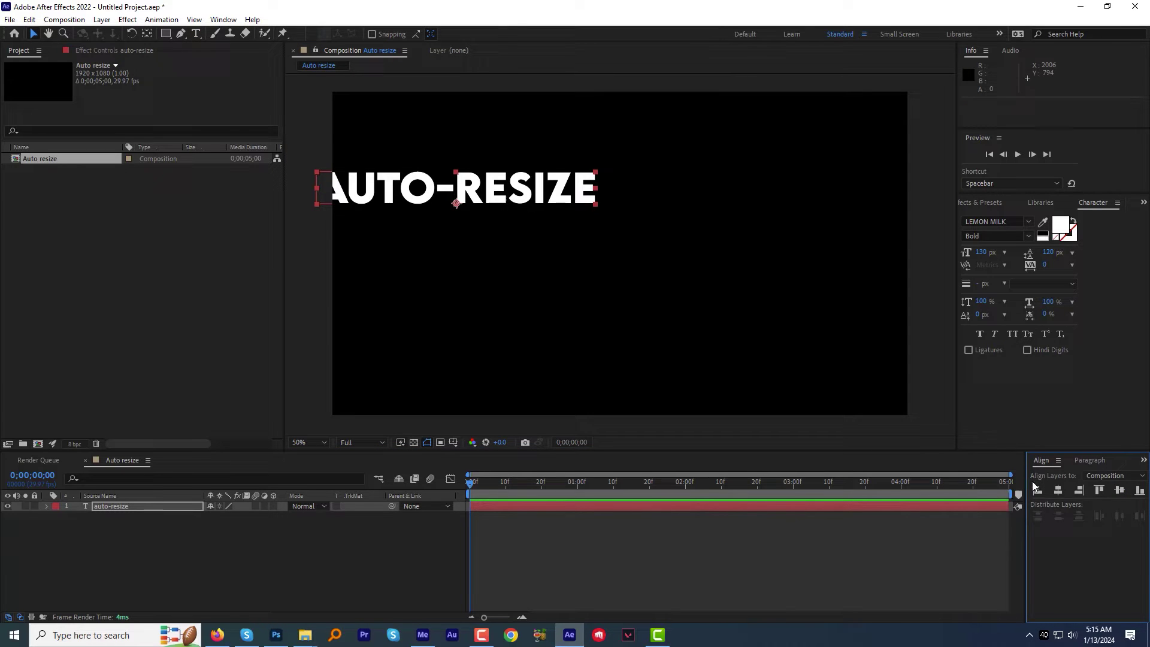
{"action": "left_click", "coordinate": [1056, 490]}
Apply a Fill effect to the AUTO-RESIZE text with colour FA2C2C.
{"action": "left_click", "coordinate": [981, 203]}
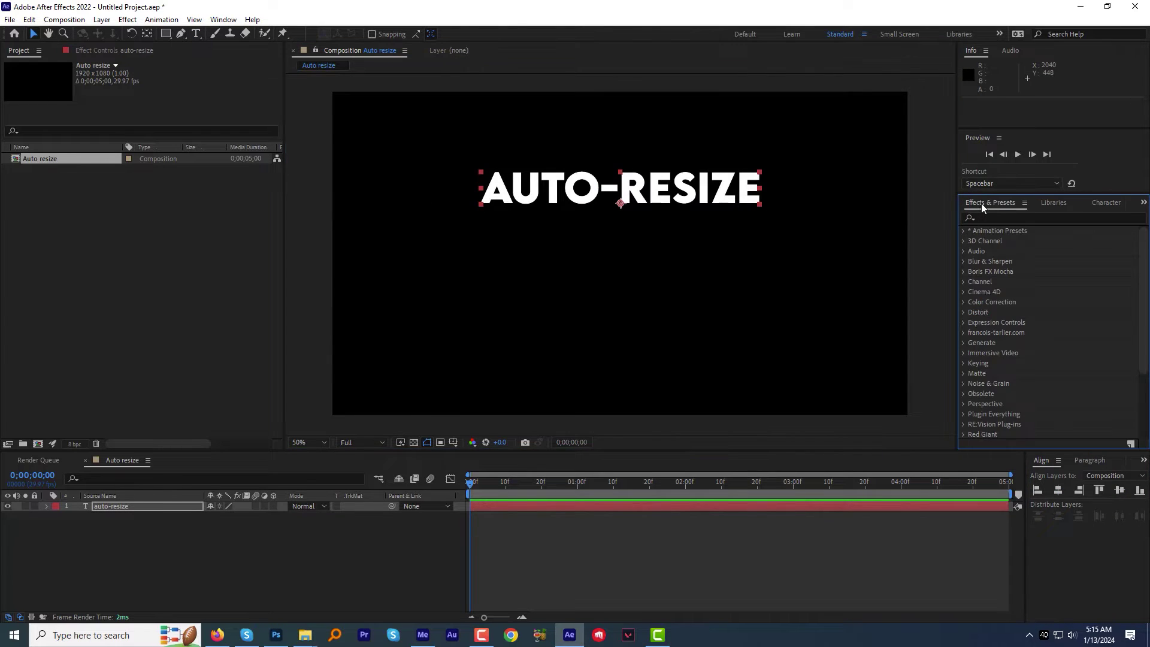
{"action": "left_click", "coordinate": [984, 216]}
{"action": "type", "text": "fill"}
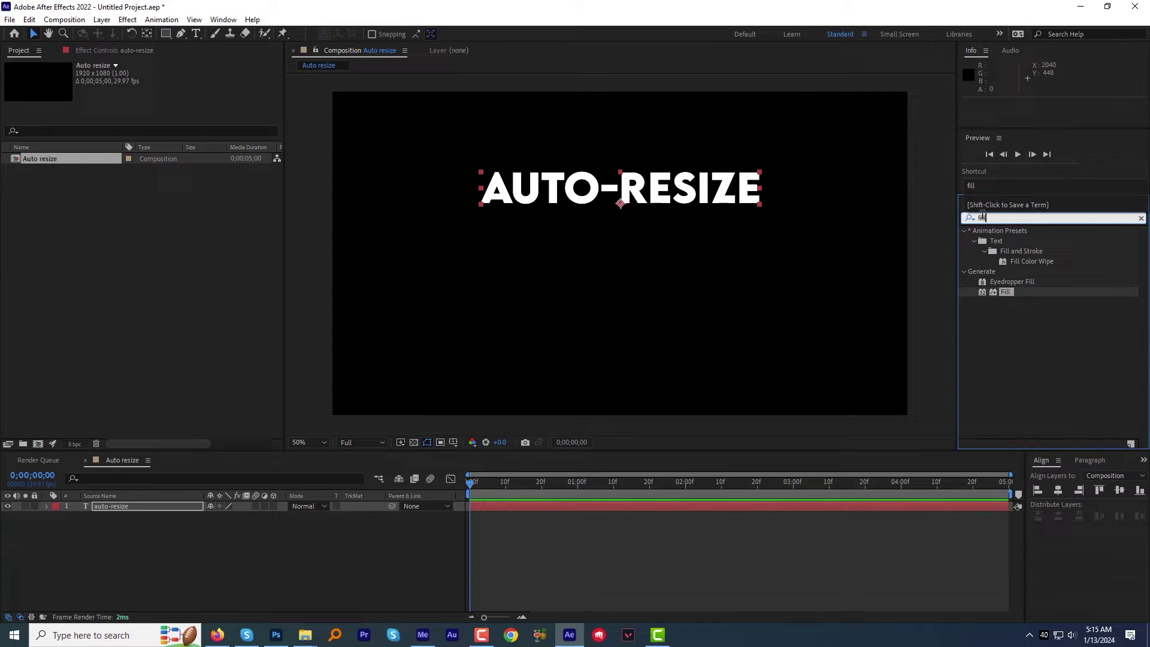
{"action": "double_click", "coordinate": [1007, 292]}
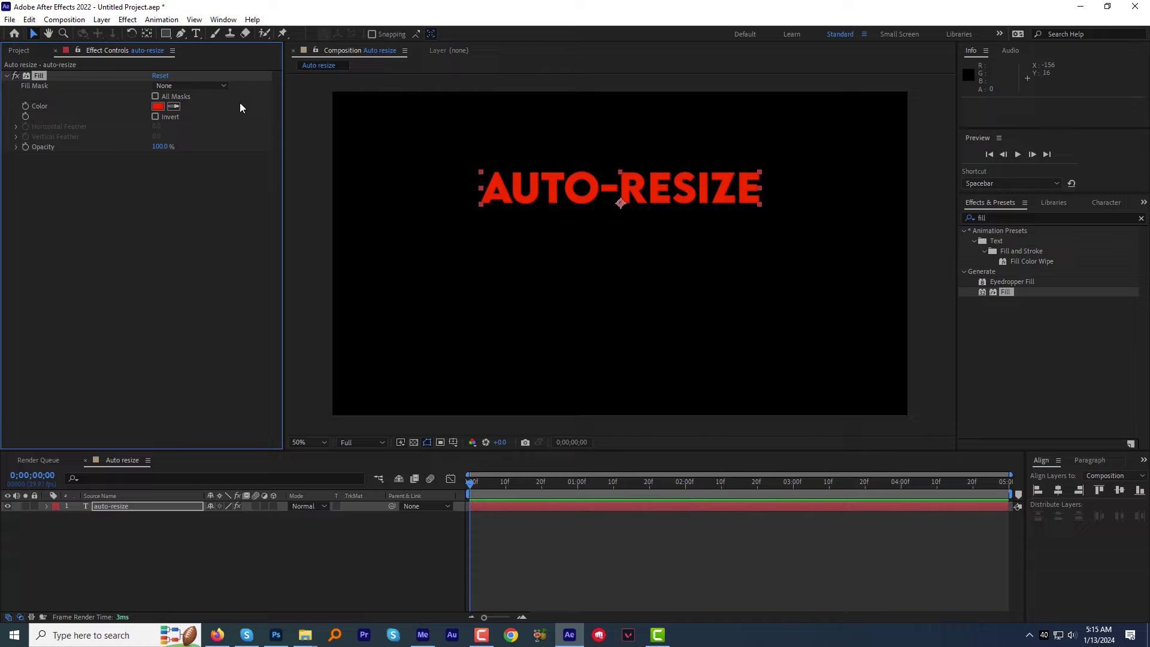
{"action": "left_click", "coordinate": [159, 107]}
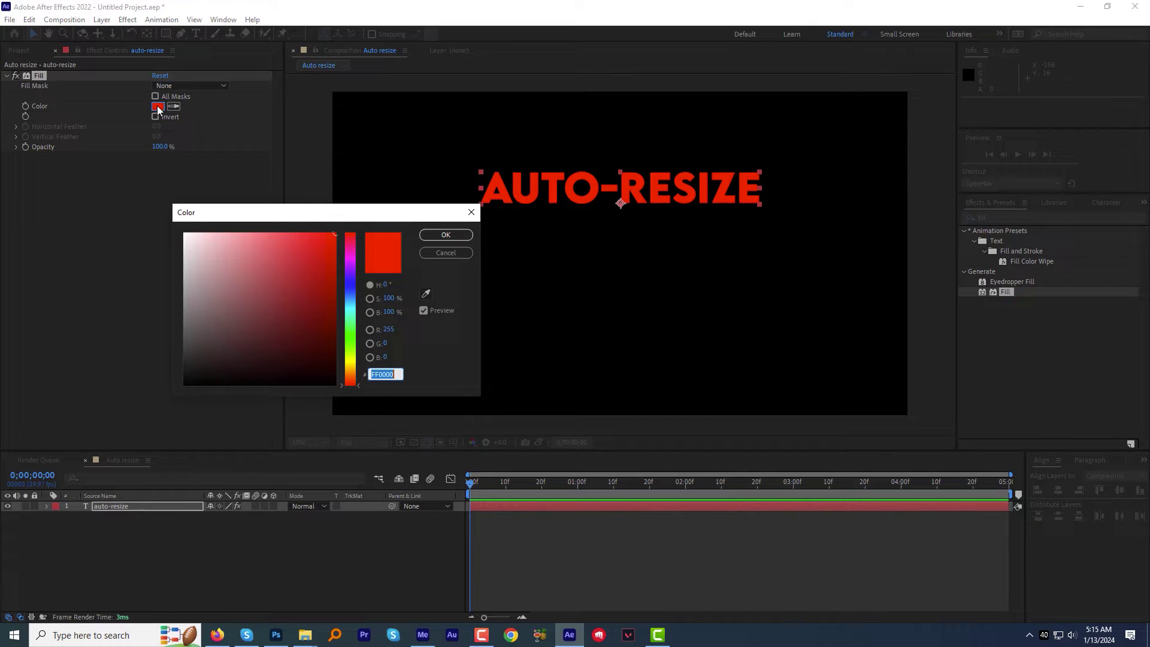
{"action": "left_click", "coordinate": [309, 236]}
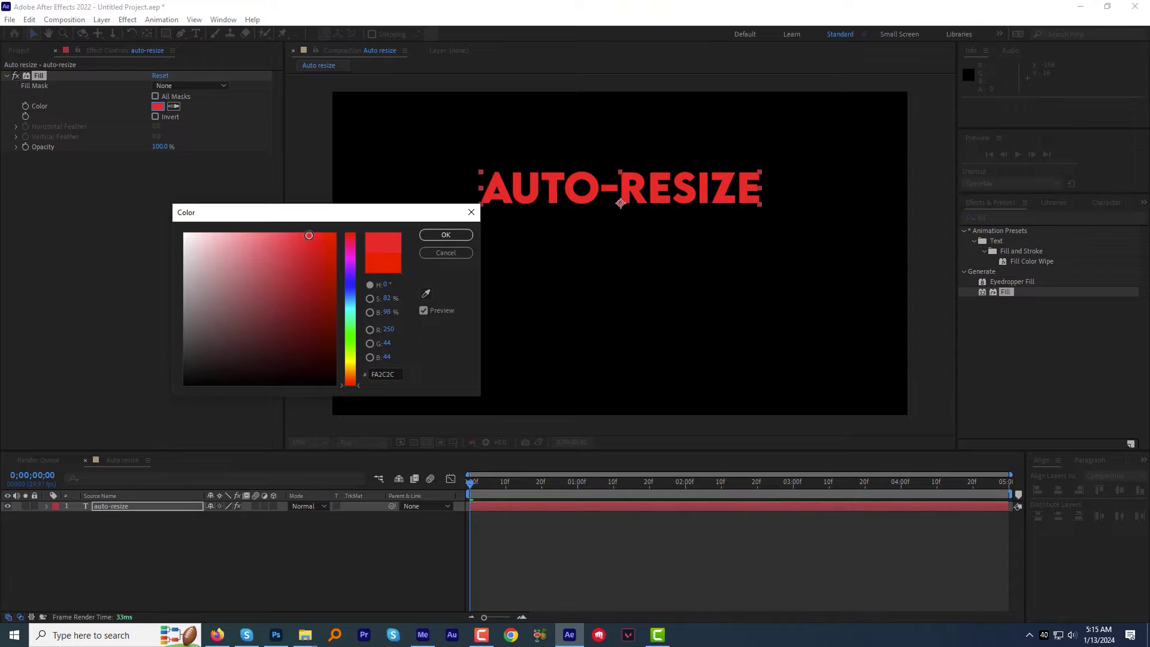
{"action": "left_click", "coordinate": [455, 237]}
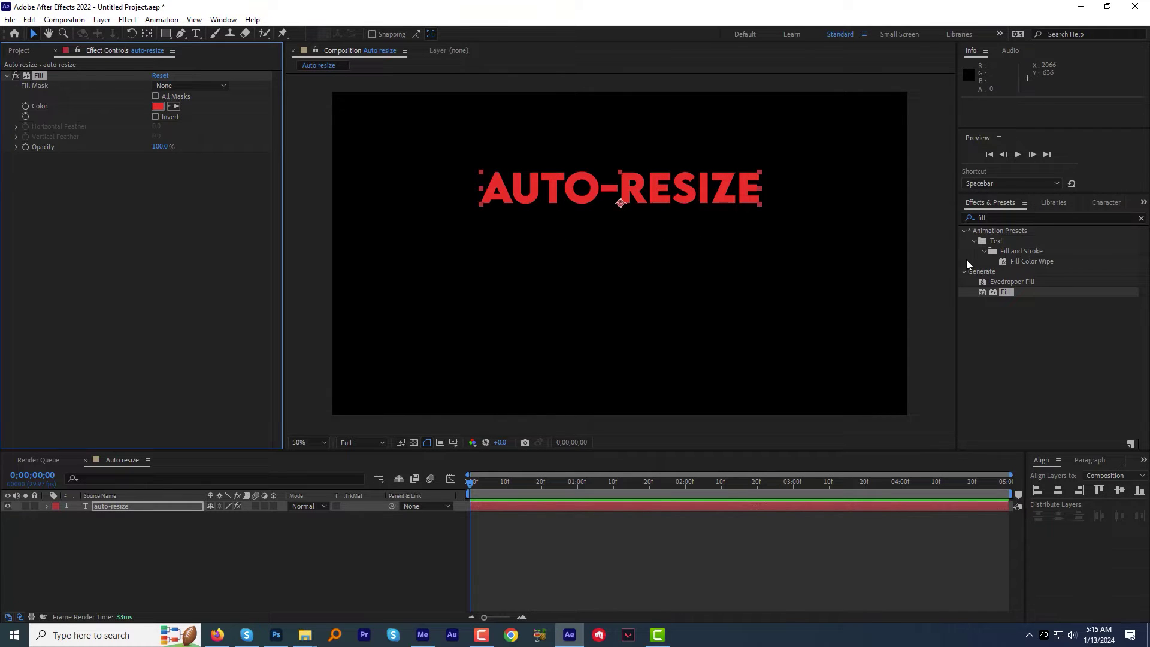
Apply the CC RepeTile effect to the AUTO-RESIZE layer.
{"action": "left_click", "coordinate": [992, 217]}
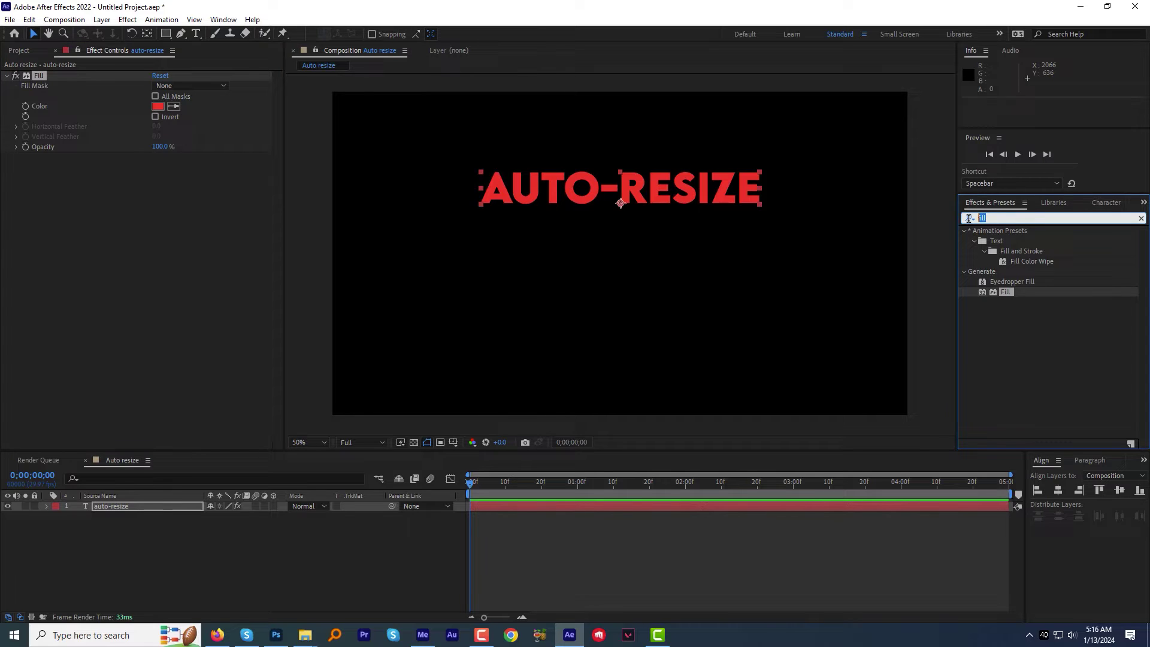
{"action": "type", "text": "cc re"}
{"action": "left_click", "coordinate": [969, 219]}
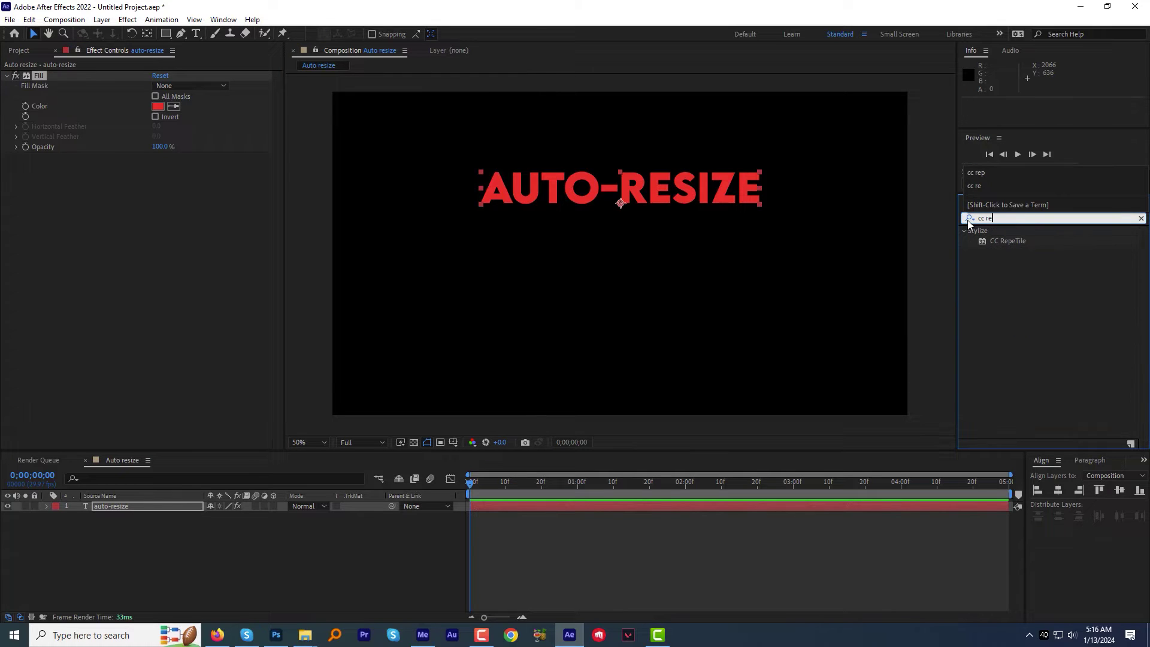
{"action": "type", "text": "p"}
{"action": "left_click_drag", "start_coordinate": [1008, 244], "coordinate": [648, 188]}
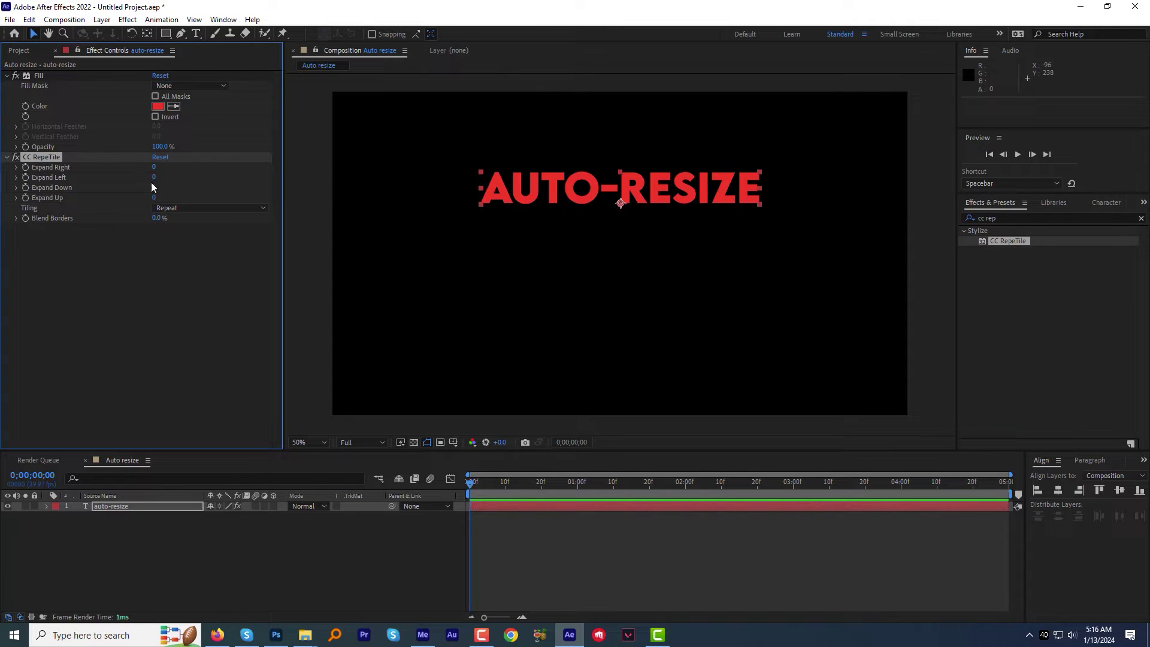
Set CC RepeTile's Expand Right, Left, Down and Up each to 50.
{"action": "left_click", "coordinate": [155, 168]}
{"action": "key", "text": "BackSpace"}
{"action": "type", "text": "50"}
{"action": "key", "text": "Tab"}
{"action": "type", "text": "50"}
{"action": "key", "text": "Tab"}
{"action": "type", "text": "50"}
{"action": "key", "text": "Return"}
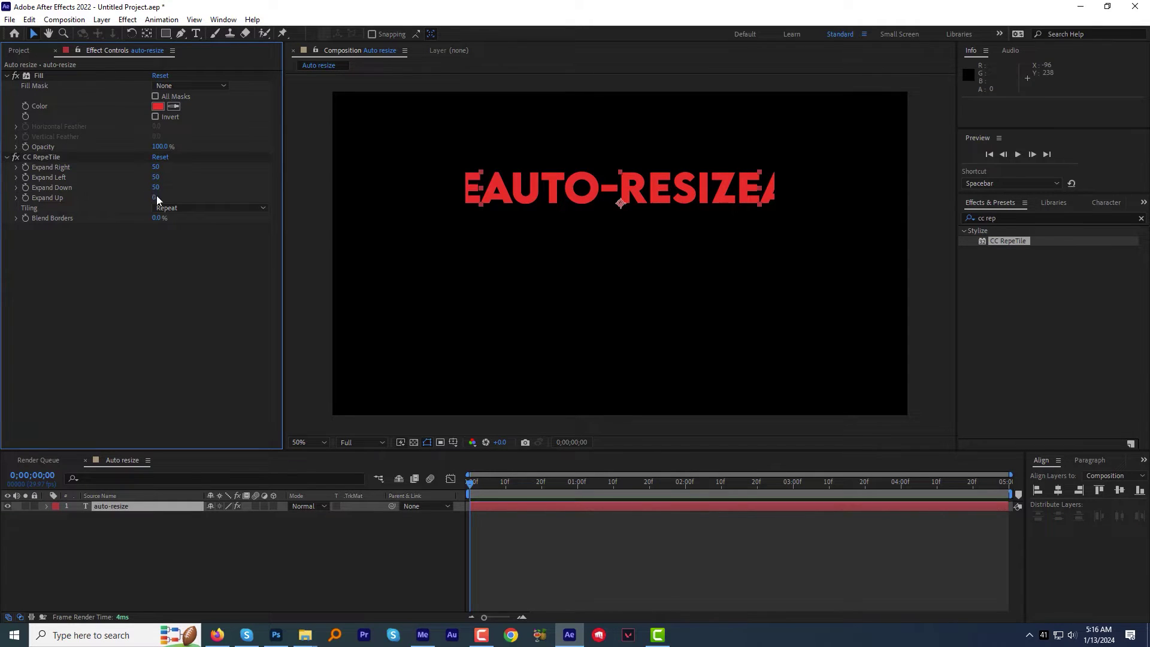
{"action": "left_click", "coordinate": [157, 198]}
{"action": "type", "text": "50"}
{"action": "left_click", "coordinate": [149, 240]}
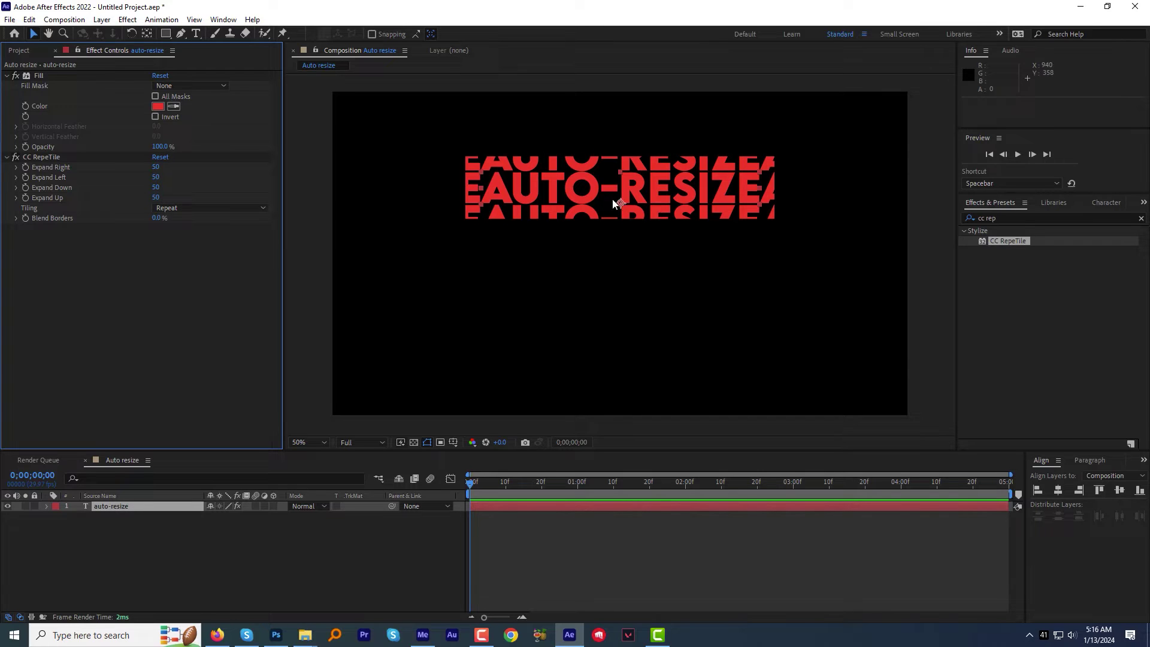
Apply Shift Channels with Take Alpha From set to Full On, making a solid red box.
{"action": "left_click", "coordinate": [975, 219]}
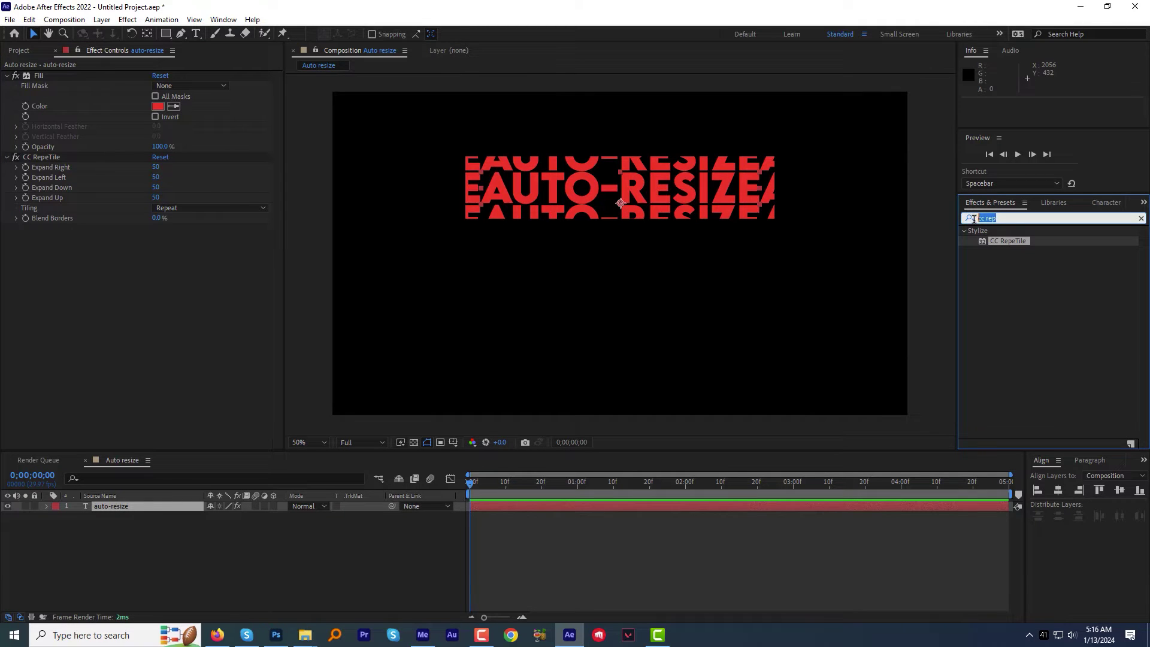
{"action": "type", "text": "shift"}
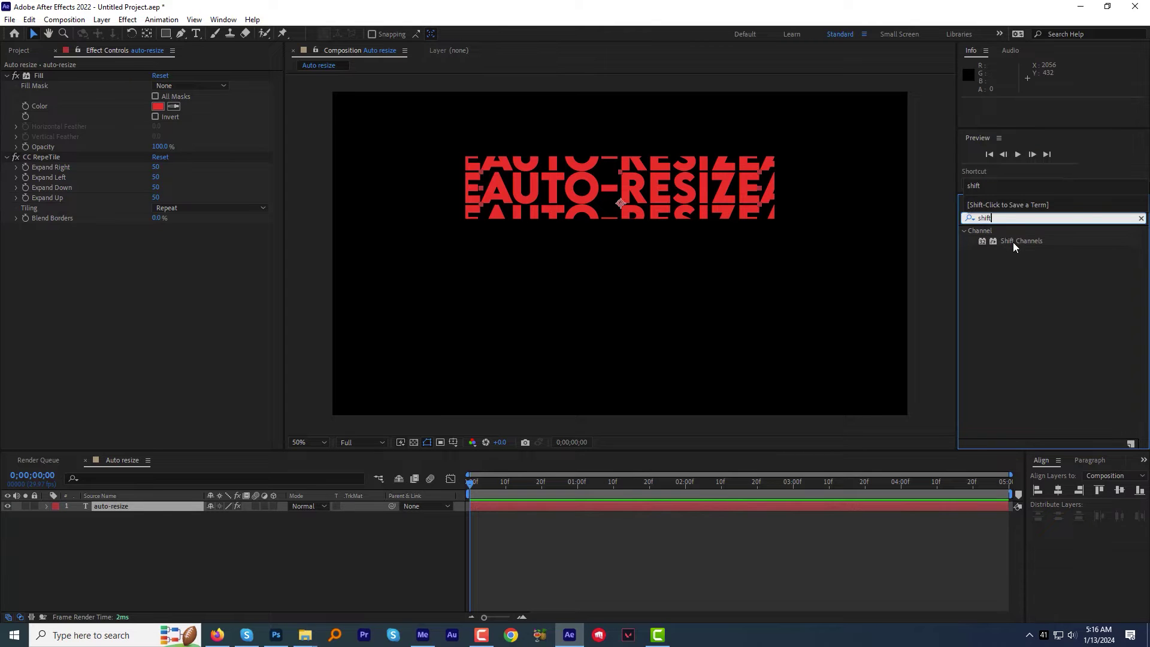
{"action": "left_click_drag", "start_coordinate": [1012, 242], "coordinate": [643, 186]}
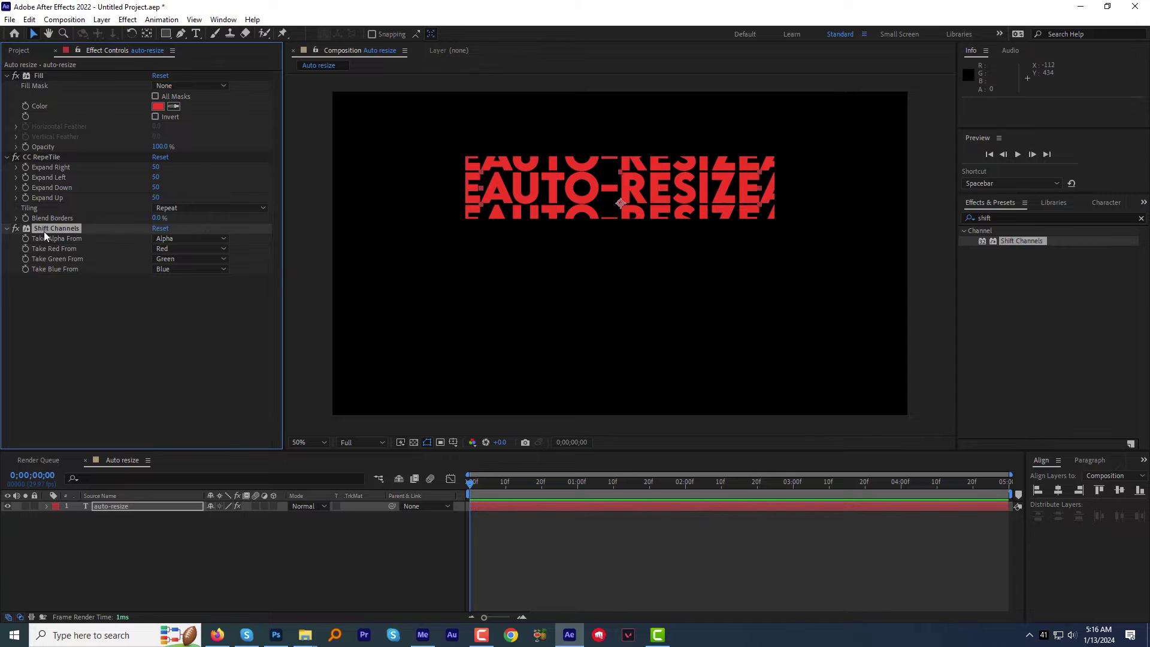
{"action": "left_click", "coordinate": [191, 239]}
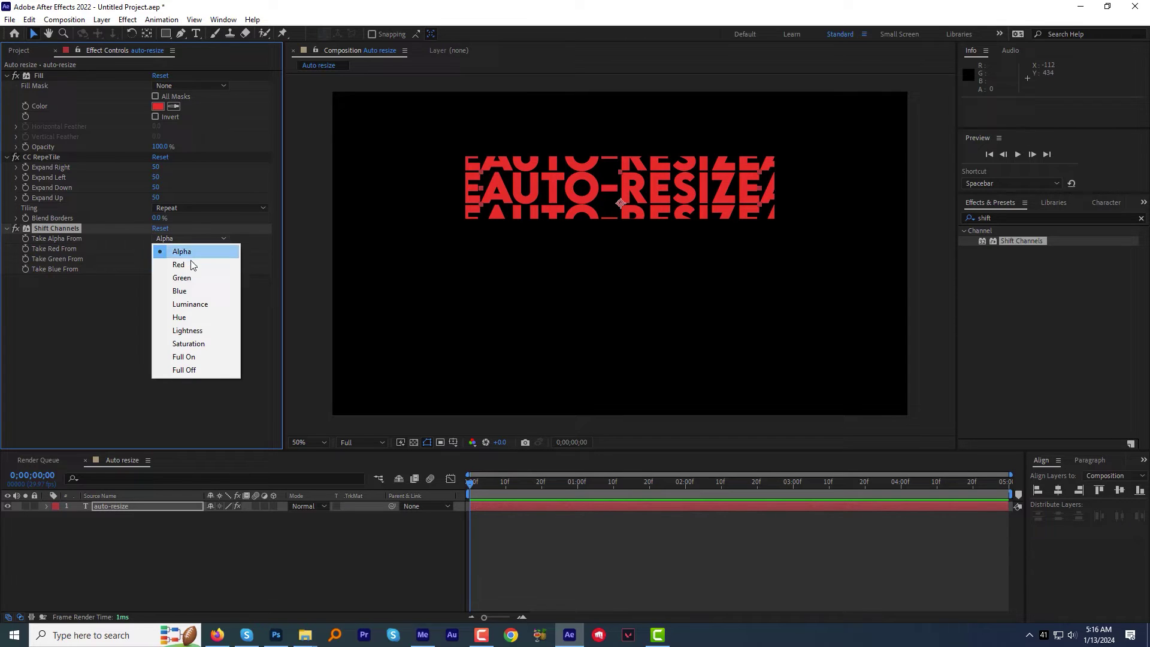
{"action": "left_click", "coordinate": [190, 357]}
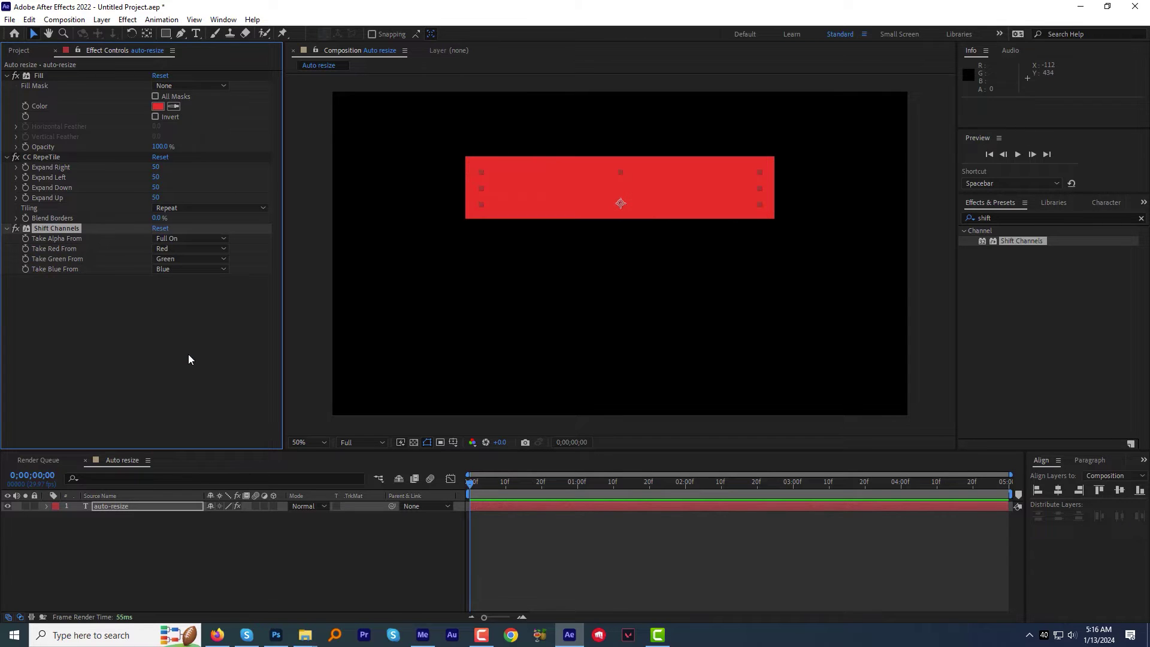
Apply CC Composite to show the white text over the red box, and move it up.
{"action": "left_click", "coordinate": [1009, 218]}
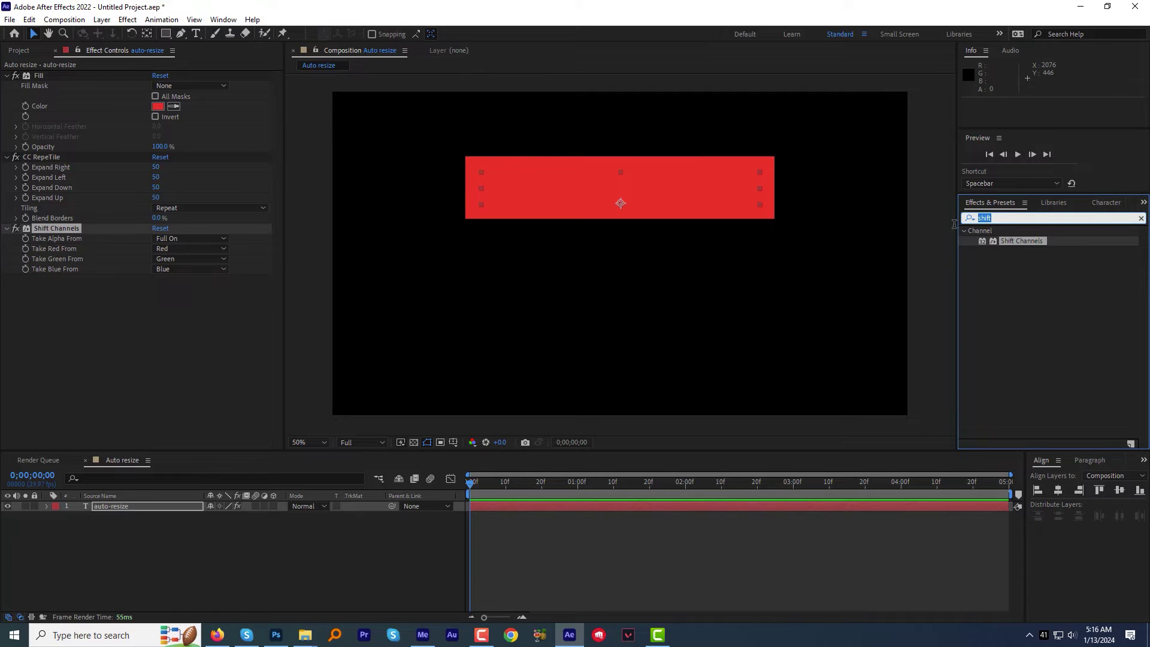
{"action": "type", "text": "cc comp"}
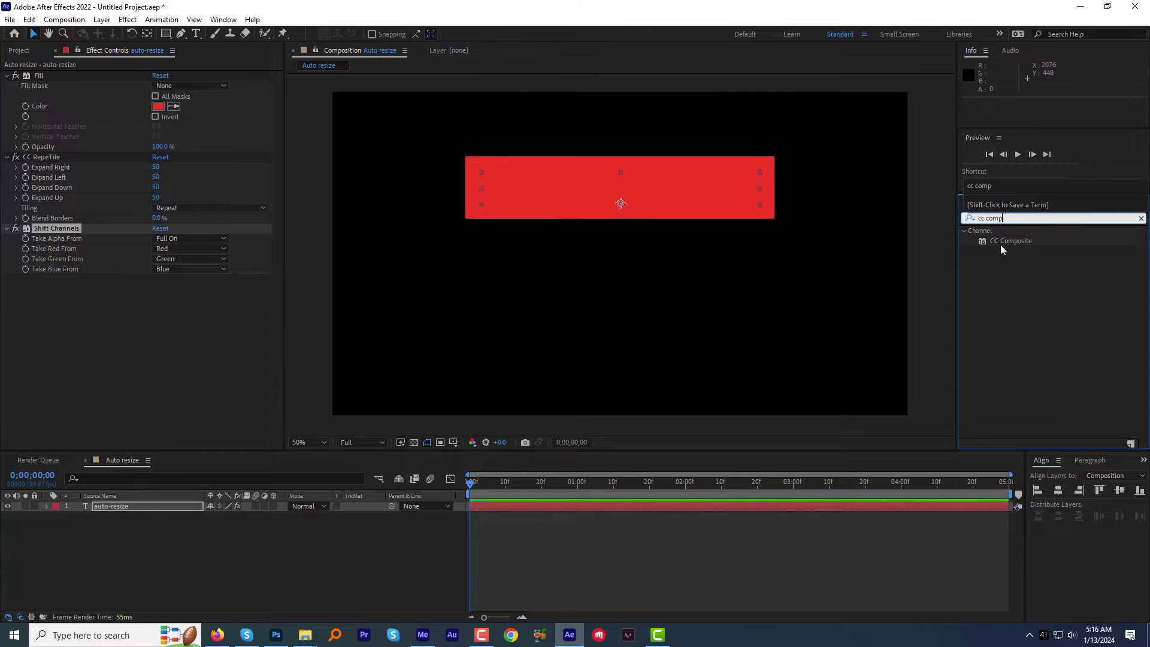
{"action": "left_click_drag", "start_coordinate": [1011, 242], "coordinate": [652, 188]}
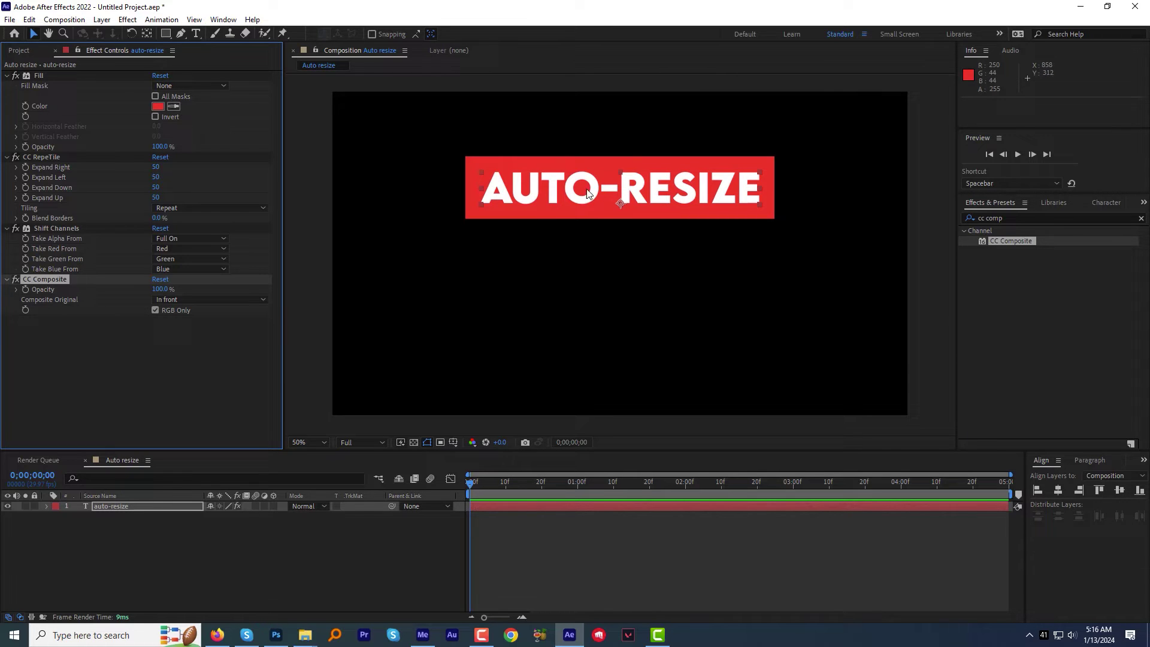
{"action": "left_click_drag", "start_coordinate": [583, 197], "coordinate": [592, 154]}
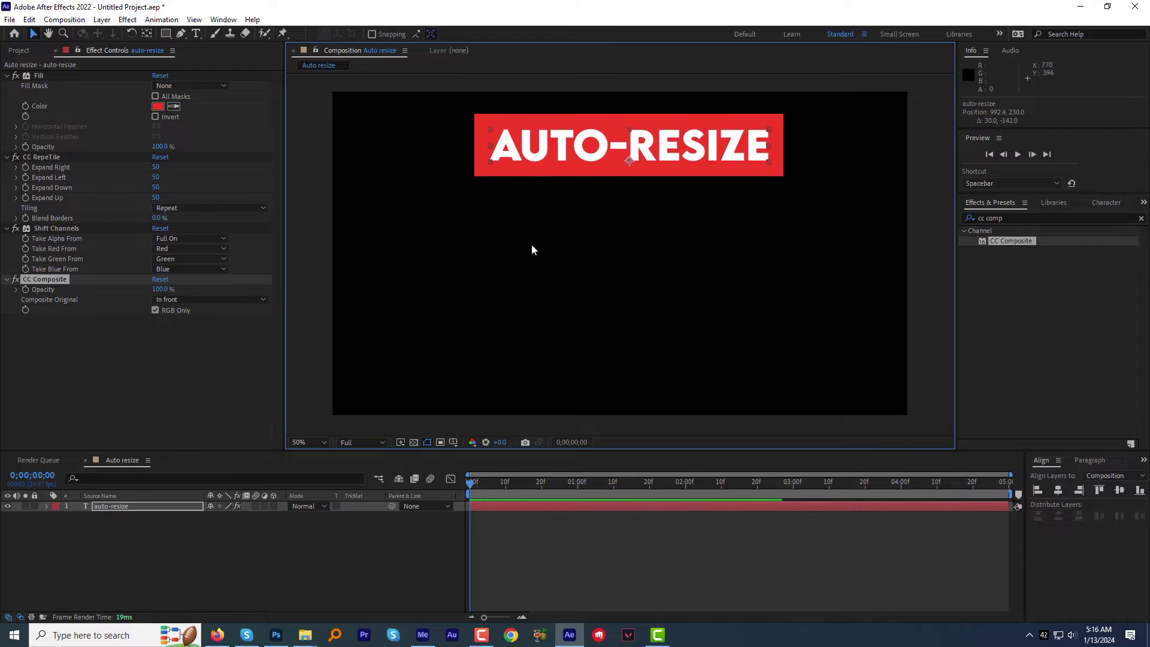
Change the title text to 'auto resize'.
{"action": "double_click", "coordinate": [141, 505]}
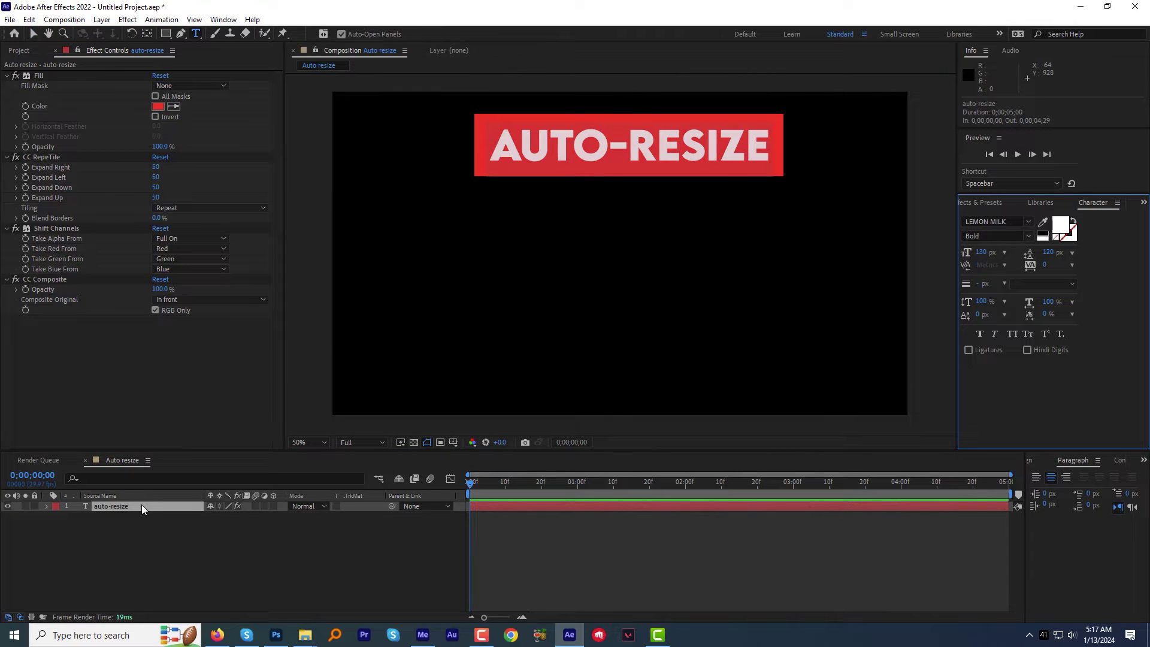
{"action": "type", "text": "any text"}
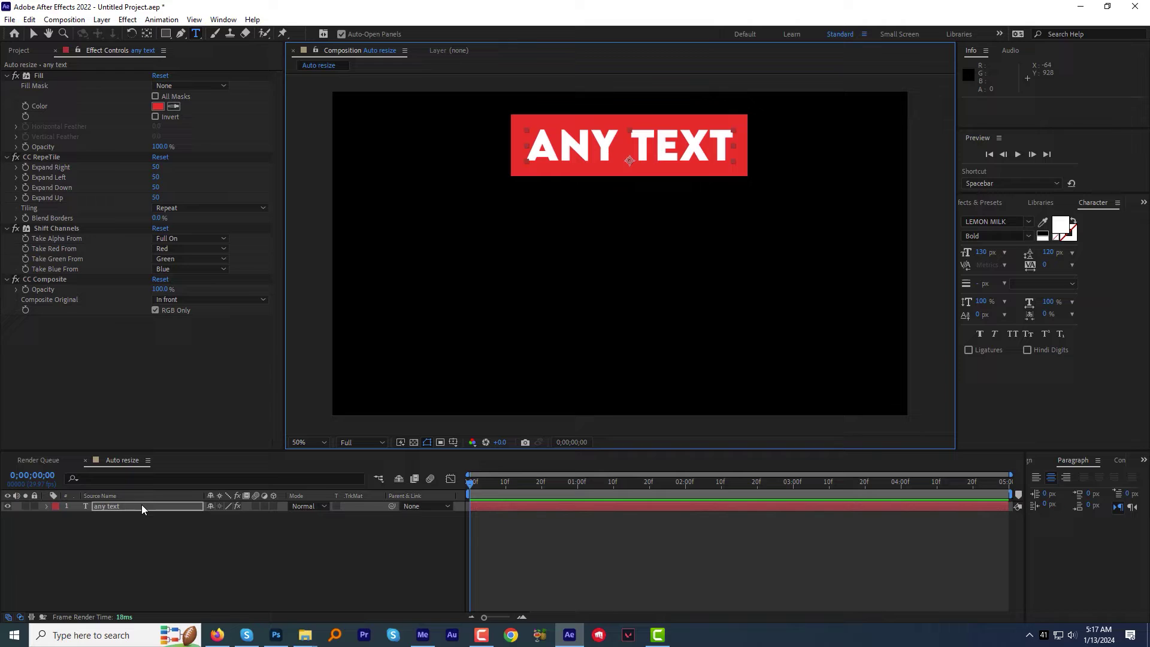
{"action": "key", "text": "ctrl+a"}
{"action": "type", "text": "auto re"}
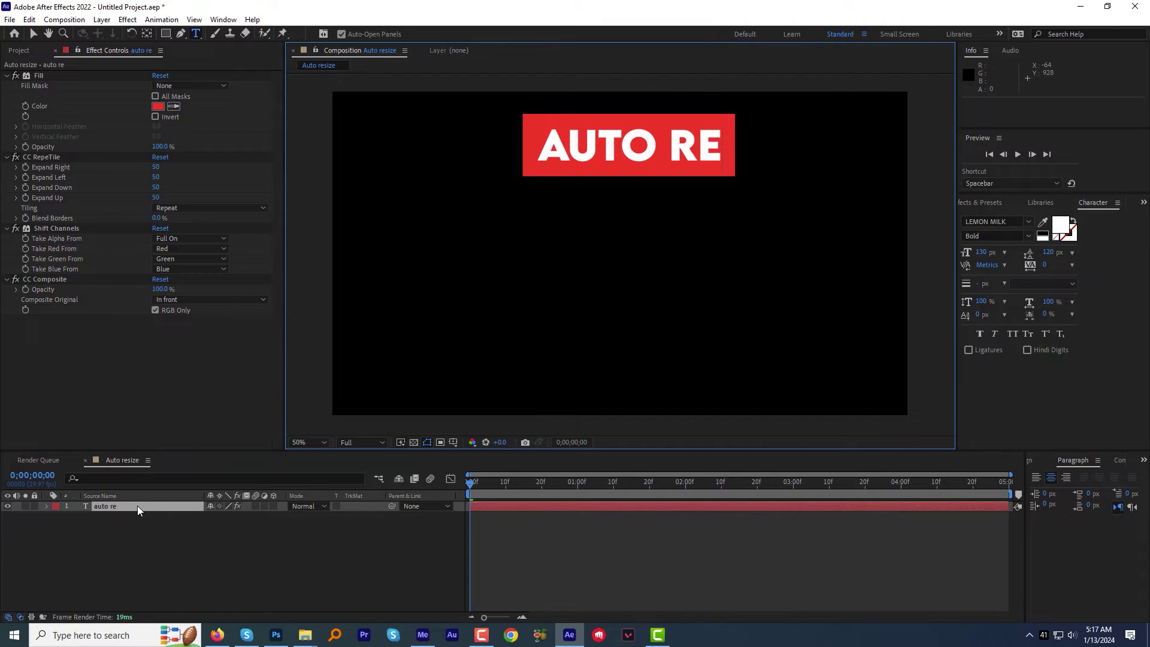
{"action": "type", "text": "size"}
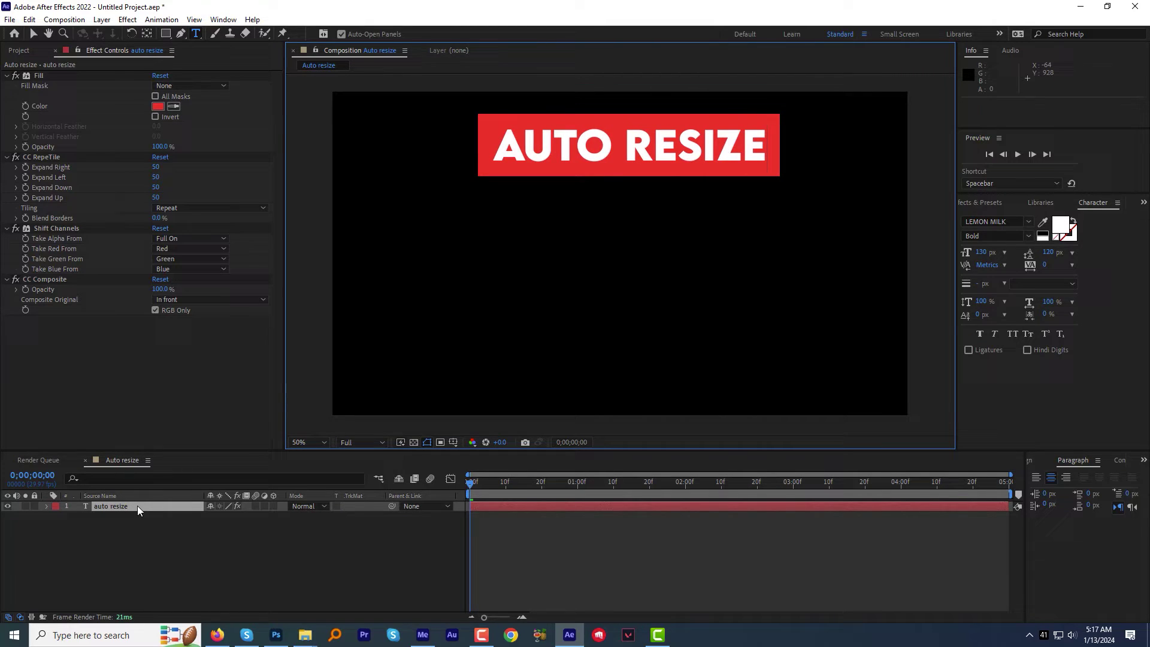
{"action": "key", "text": "Escape"}
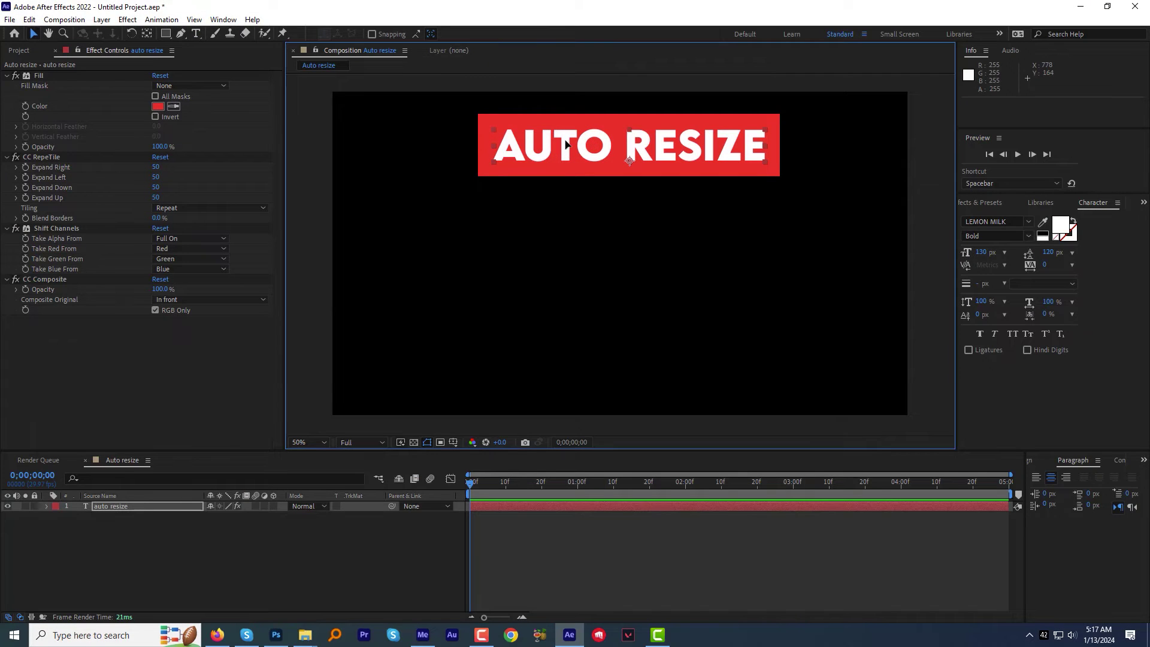
Duplicate the box below the original and round its corners with Simple Choker's Choke Matte at 67.20.
{"action": "left_click", "coordinate": [28, 19]}
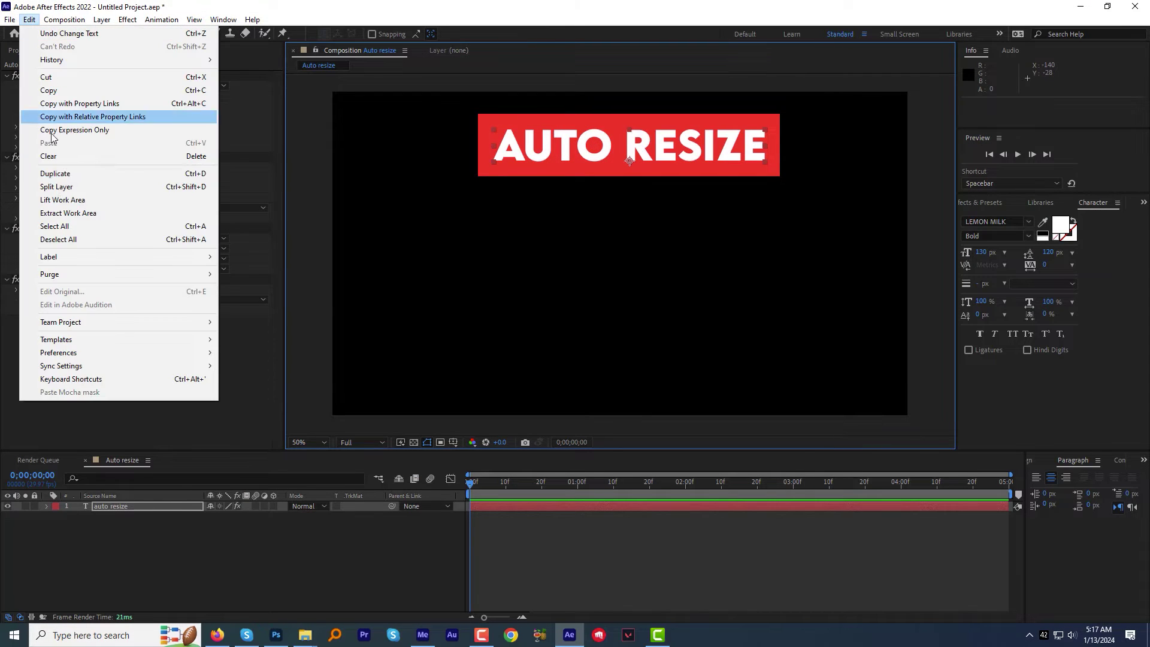
{"action": "left_click", "coordinate": [55, 173]}
{"action": "left_click_drag", "start_coordinate": [642, 153], "coordinate": [646, 218]}
{"action": "left_click", "coordinate": [988, 204]}
{"action": "left_click", "coordinate": [962, 219]}
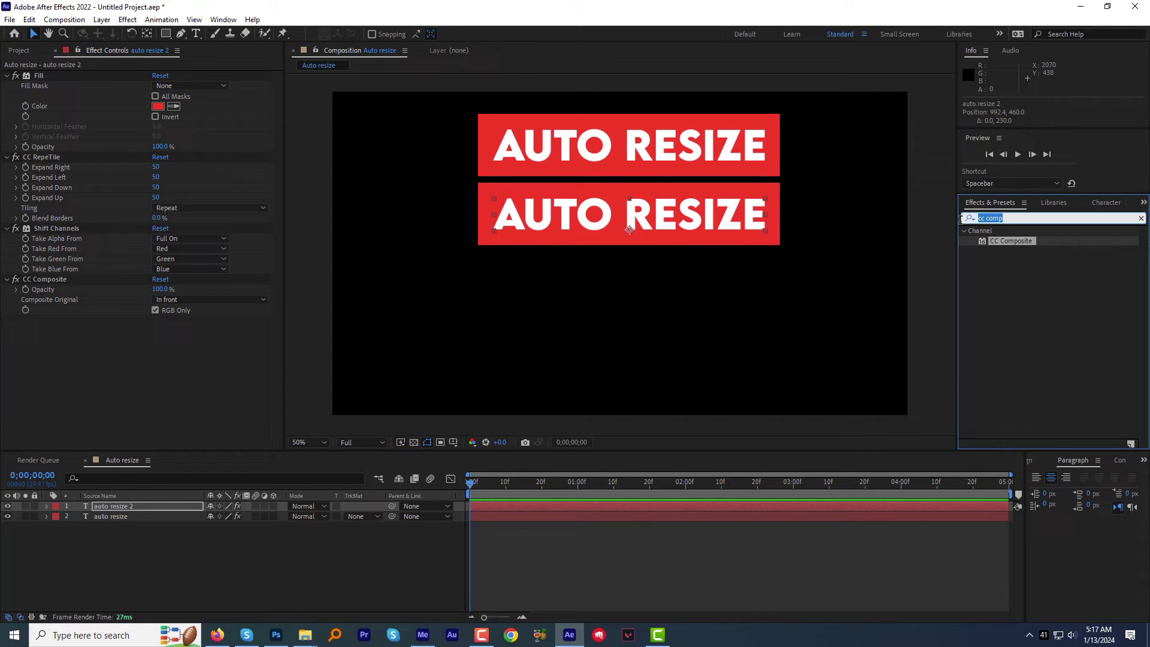
{"action": "type", "text": "simpl"}
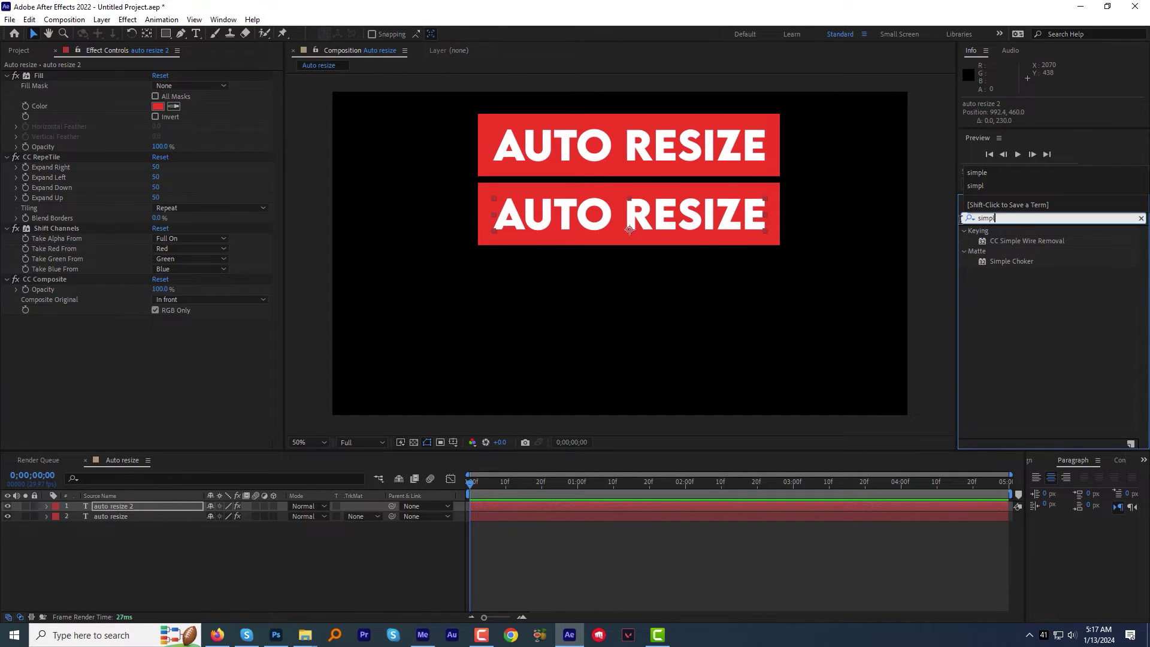
{"action": "left_click_drag", "start_coordinate": [1011, 261], "coordinate": [723, 227]}
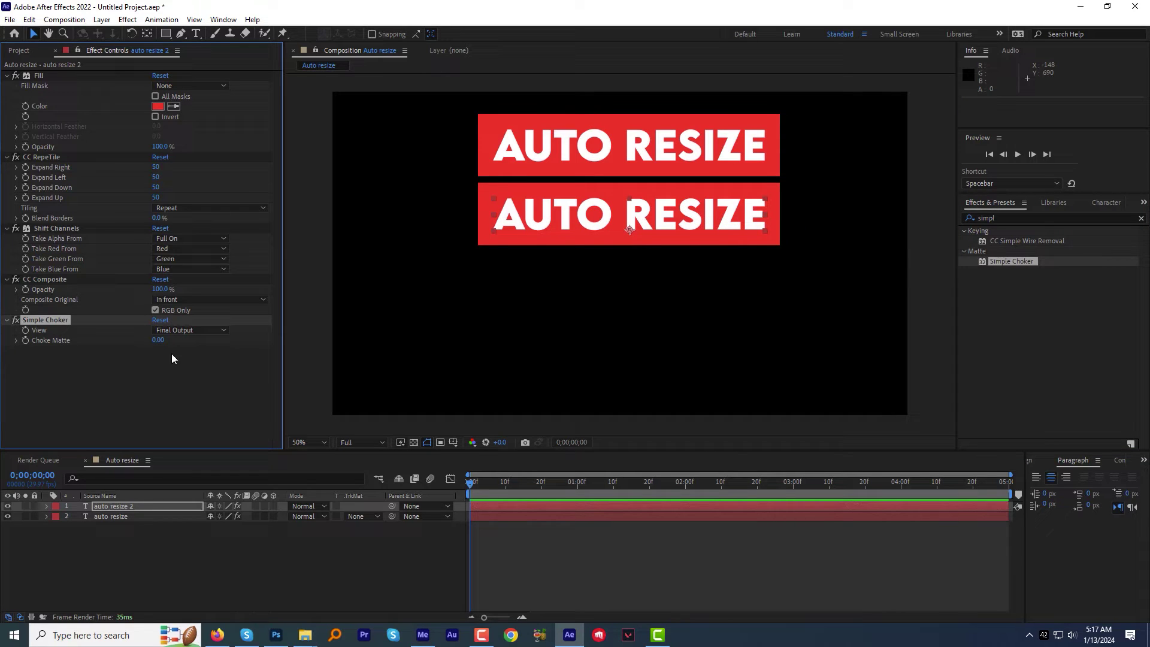
{"action": "left_click_drag", "start_coordinate": [158, 341], "coordinate": [563, 335]}
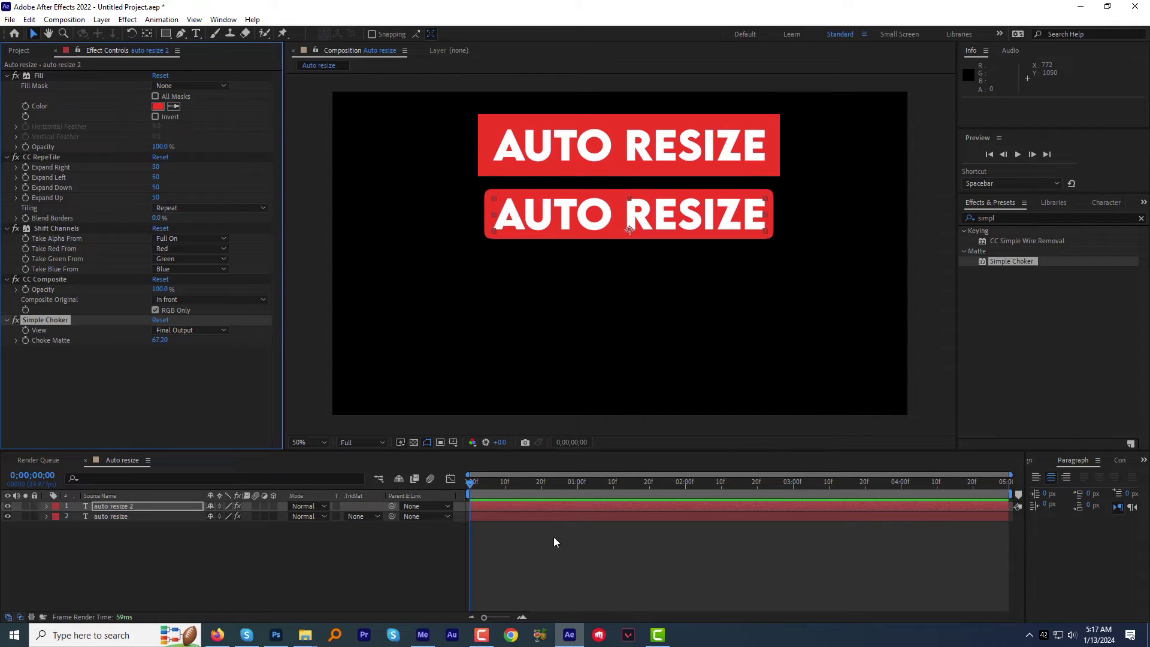
Change the lower box's text to 'ROUNDED BOX'.
{"action": "left_click", "coordinate": [560, 508]}
{"action": "key", "text": "ctrl+t"}
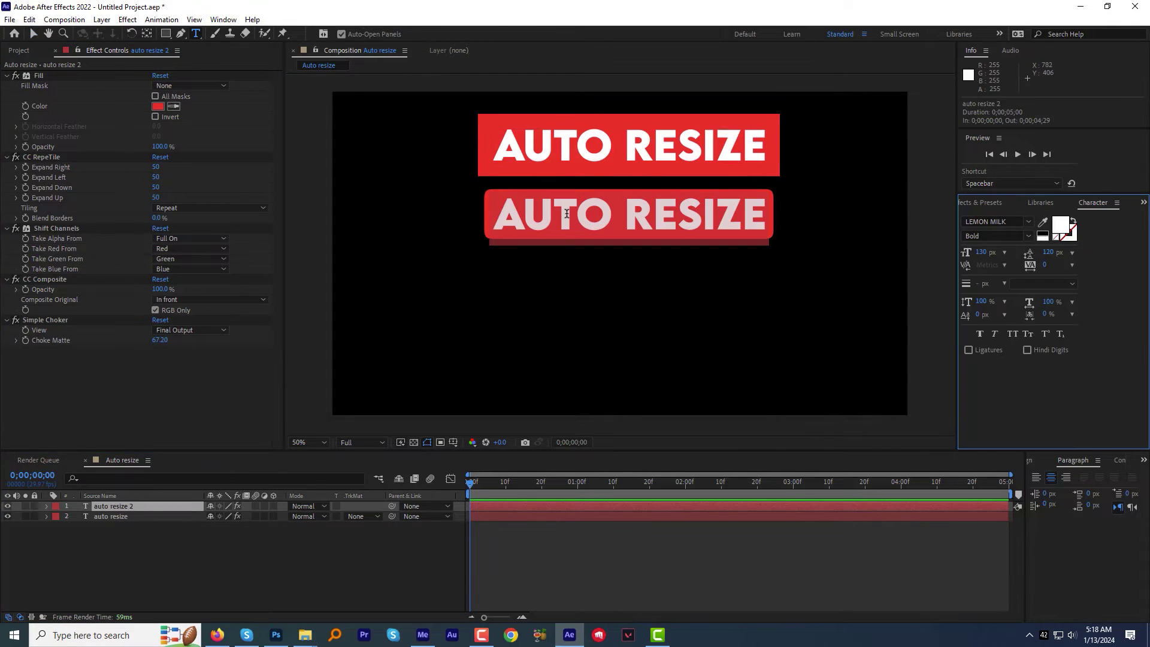
{"action": "type", "text": "ROUN"}
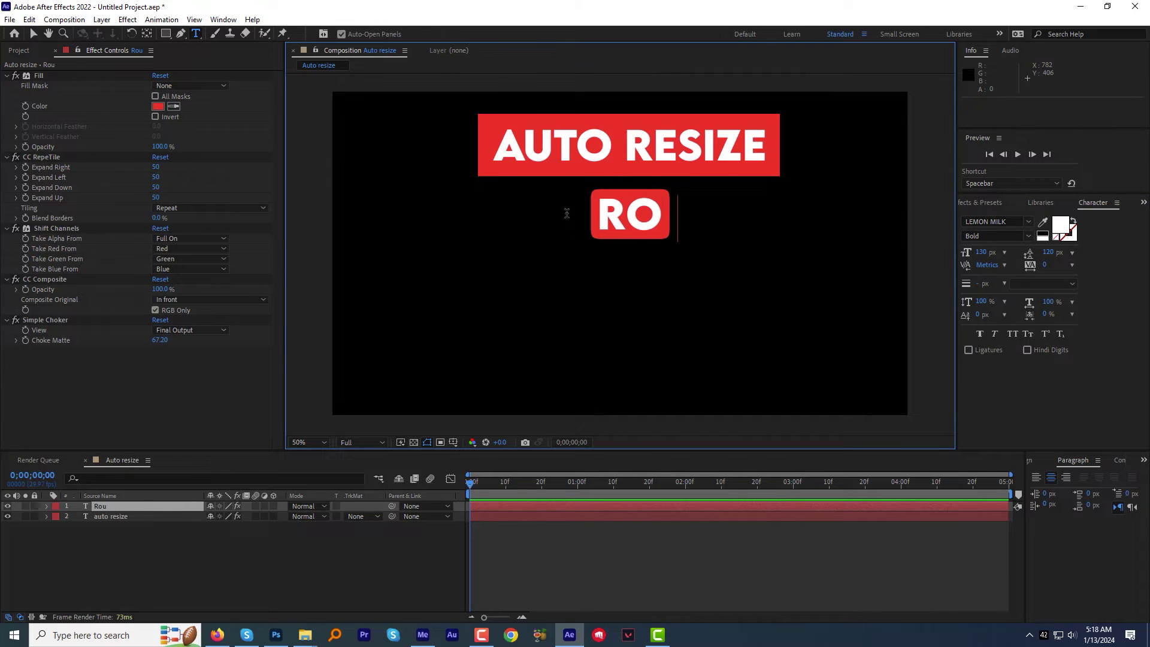
{"action": "type", "text": "d box"}
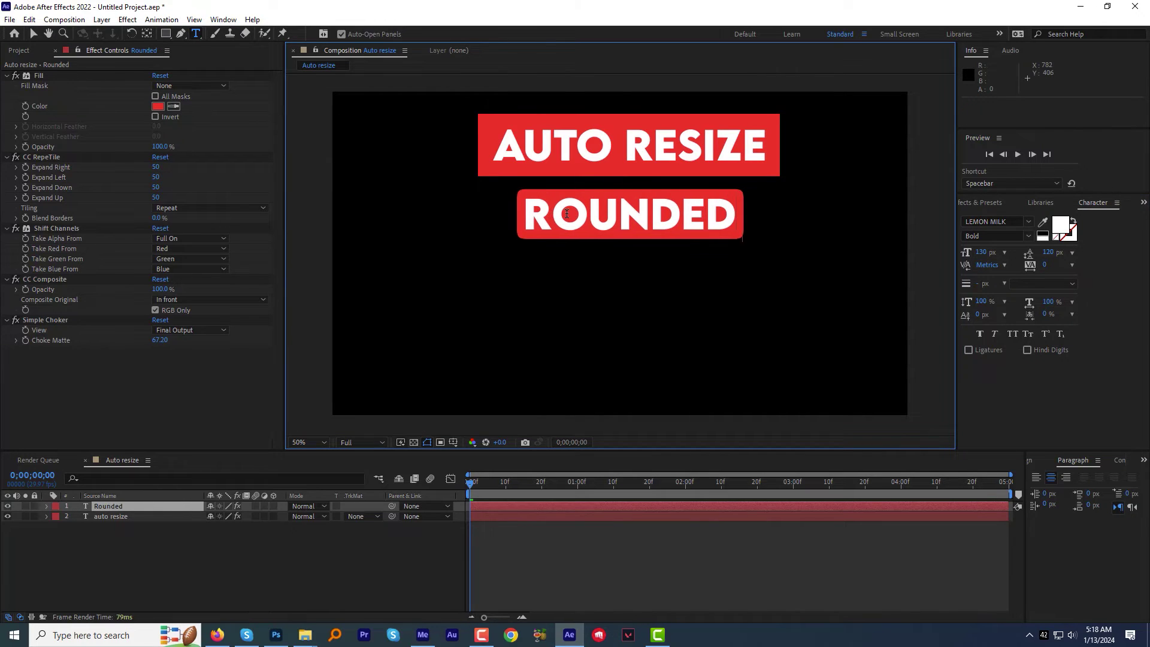
{"action": "key", "text": "Escape"}
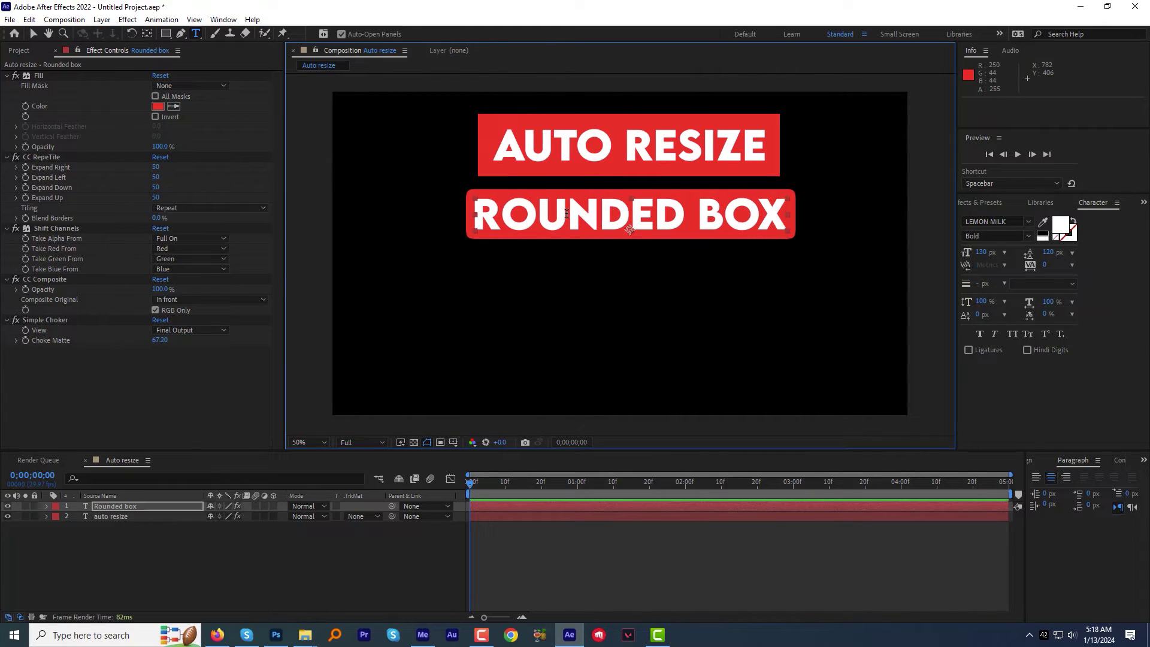
Duplicate the Rounded box layer and place the copy below the ROUNDED BOX box.
{"action": "left_click", "coordinate": [33, 34]}
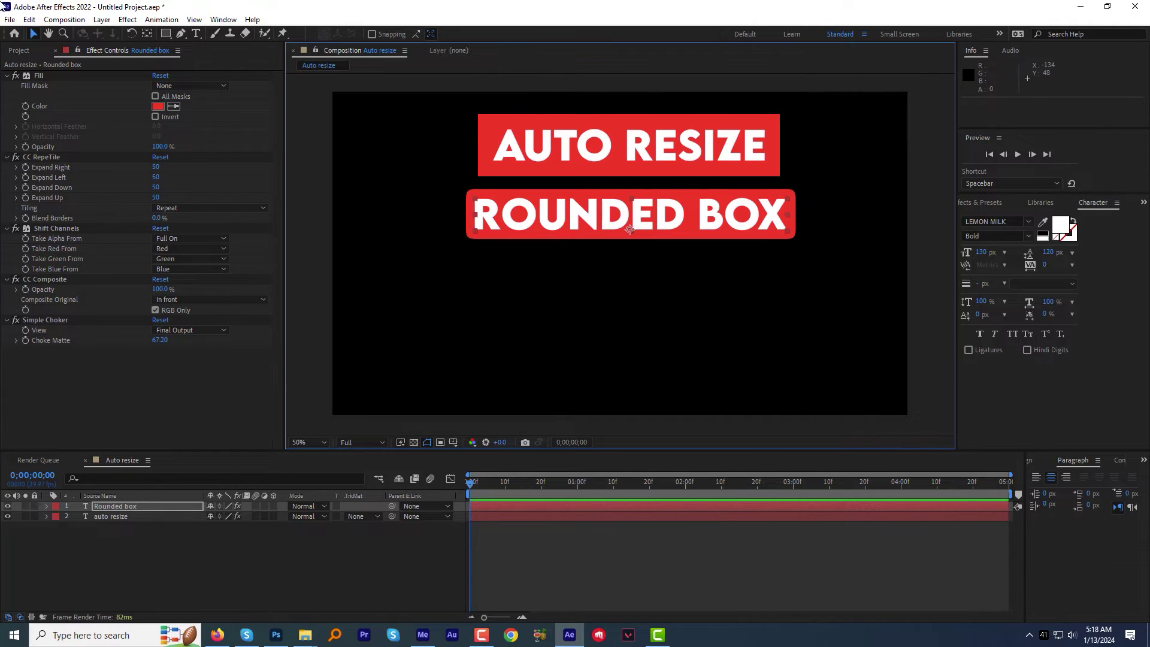
{"action": "left_click", "coordinate": [29, 20]}
{"action": "left_click", "coordinate": [48, 198]}
{"action": "left_click_drag", "start_coordinate": [642, 219], "coordinate": [642, 276]}
Apply Difference Matte to the third box and raise Matching Softness to 39%.
{"action": "left_click", "coordinate": [974, 203]}
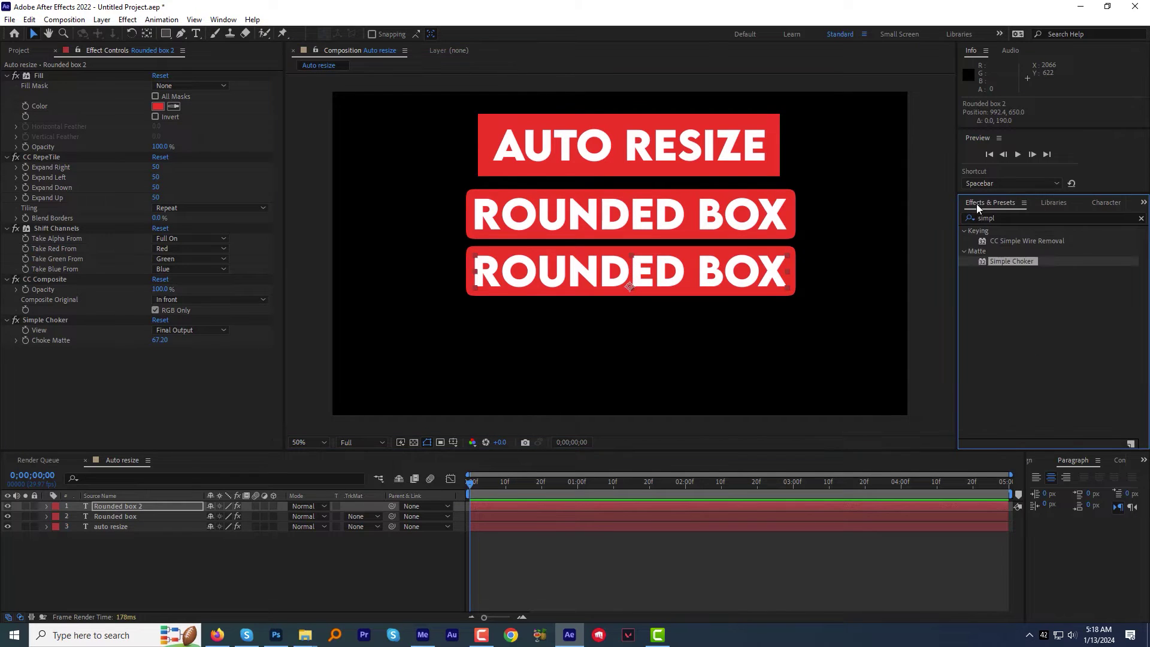
{"action": "left_click", "coordinate": [978, 217]}
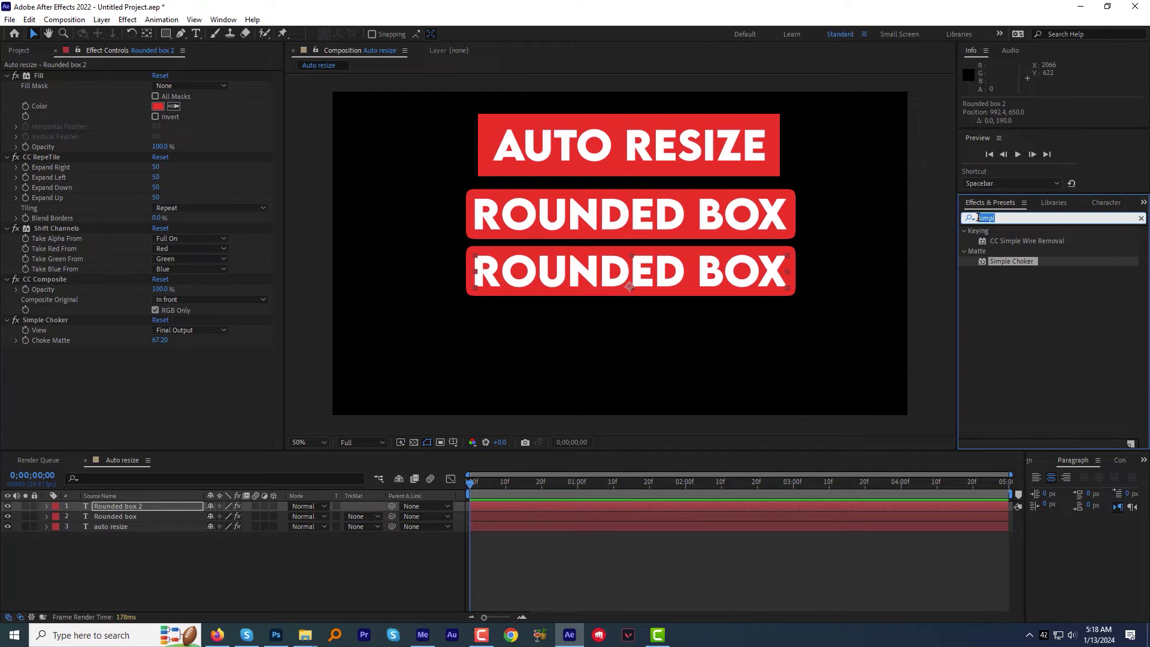
{"action": "type", "text": "diff"}
{"action": "left_click_drag", "start_coordinate": [1015, 251], "coordinate": [599, 282]}
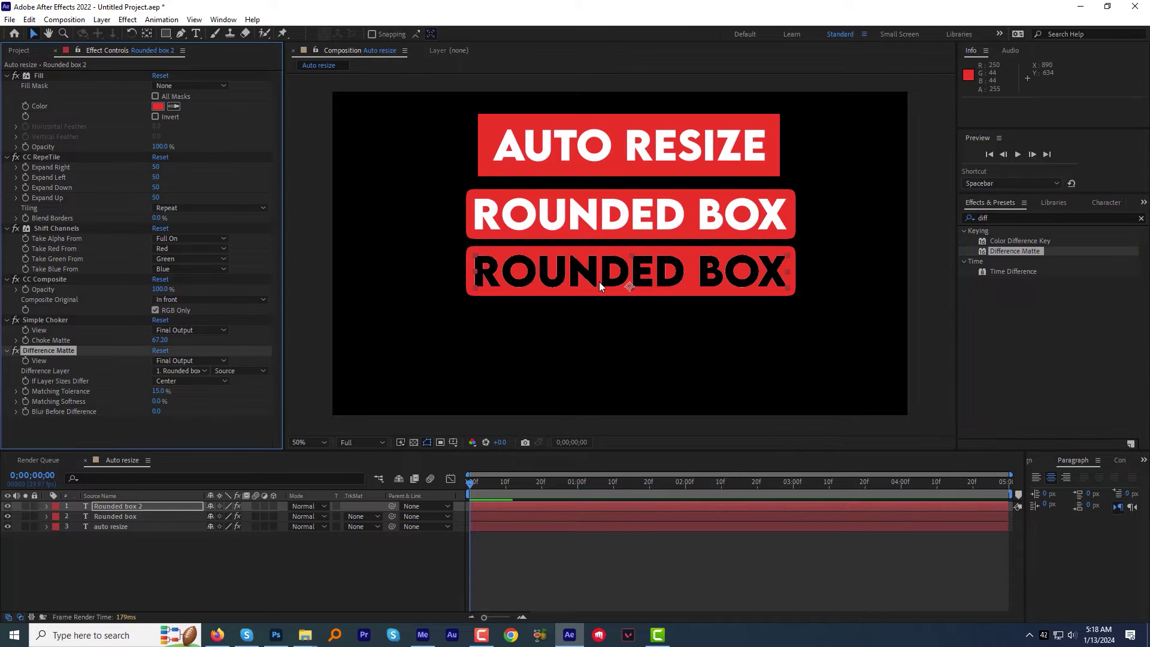
{"action": "left_click", "coordinate": [413, 444]}
{"action": "left_click", "coordinate": [413, 443]}
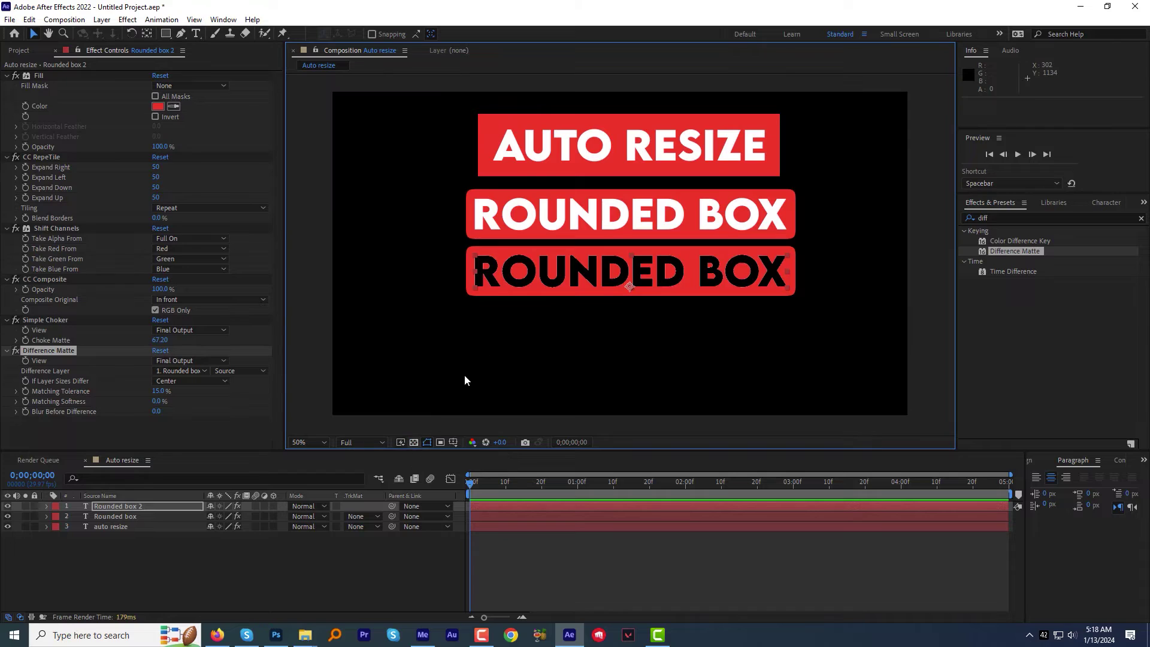
{"action": "key", "text": "slash"}
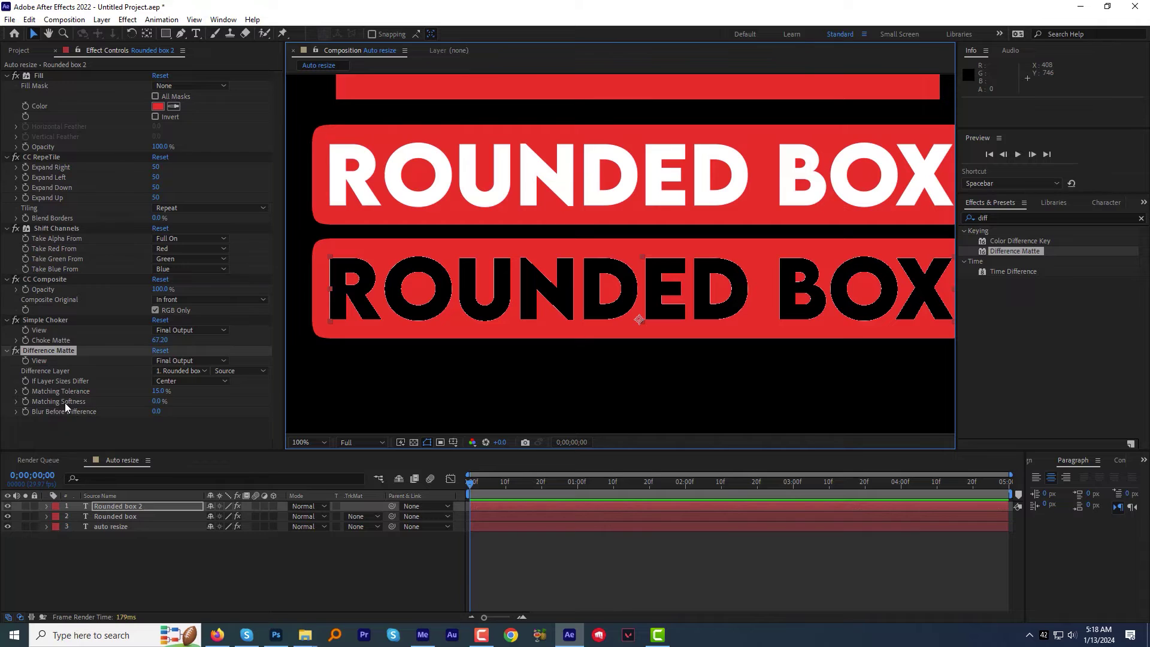
{"action": "left_click_drag", "start_coordinate": [155, 407], "coordinate": [170, 401]}
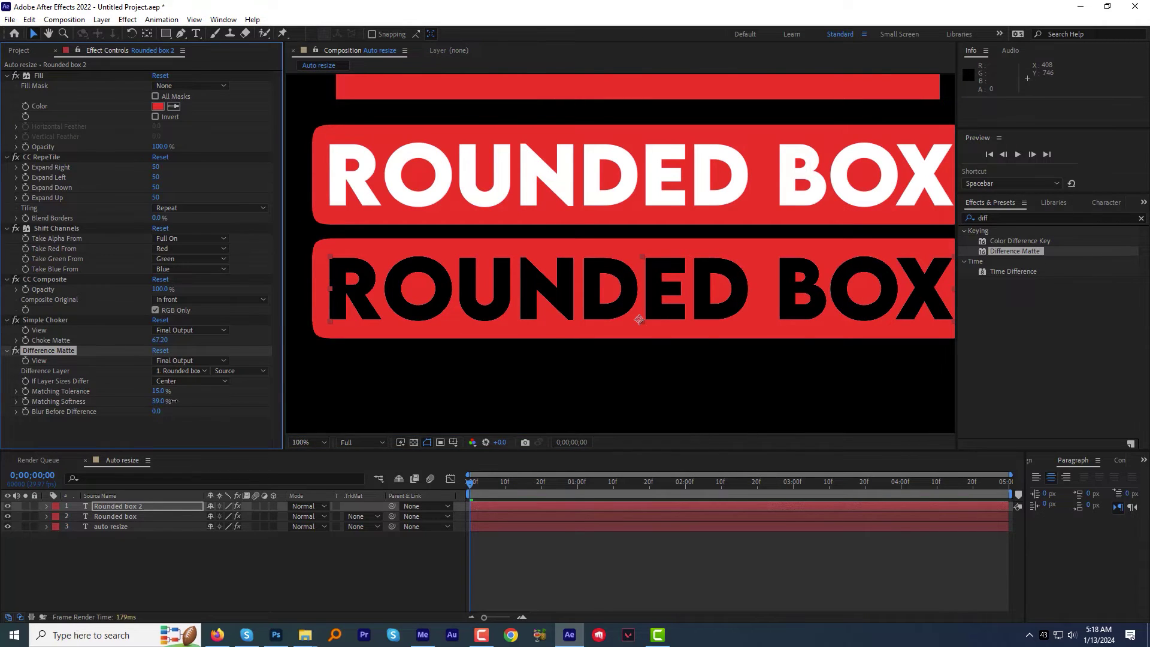
{"action": "key", "text": "alt+slash"}
{"action": "left_click", "coordinate": [413, 442]}
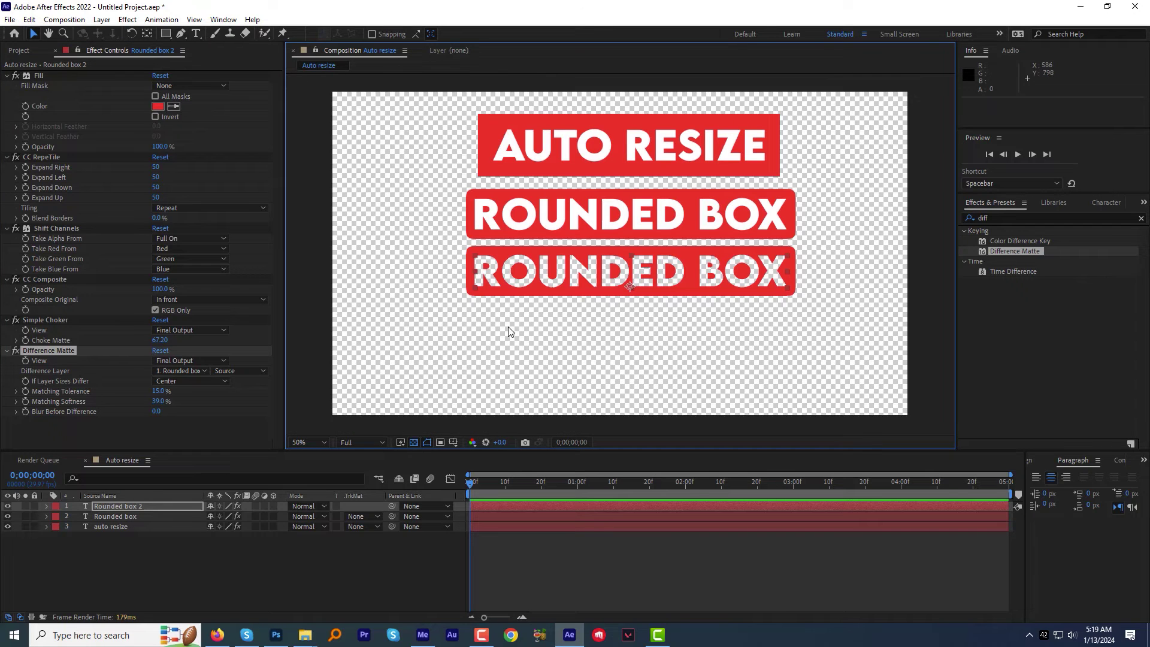
Change the third box's text to 'TRANSPARENT' and restore the black background.
{"action": "double_click", "coordinate": [521, 286]}
{"action": "type", "text": "TRAN"}
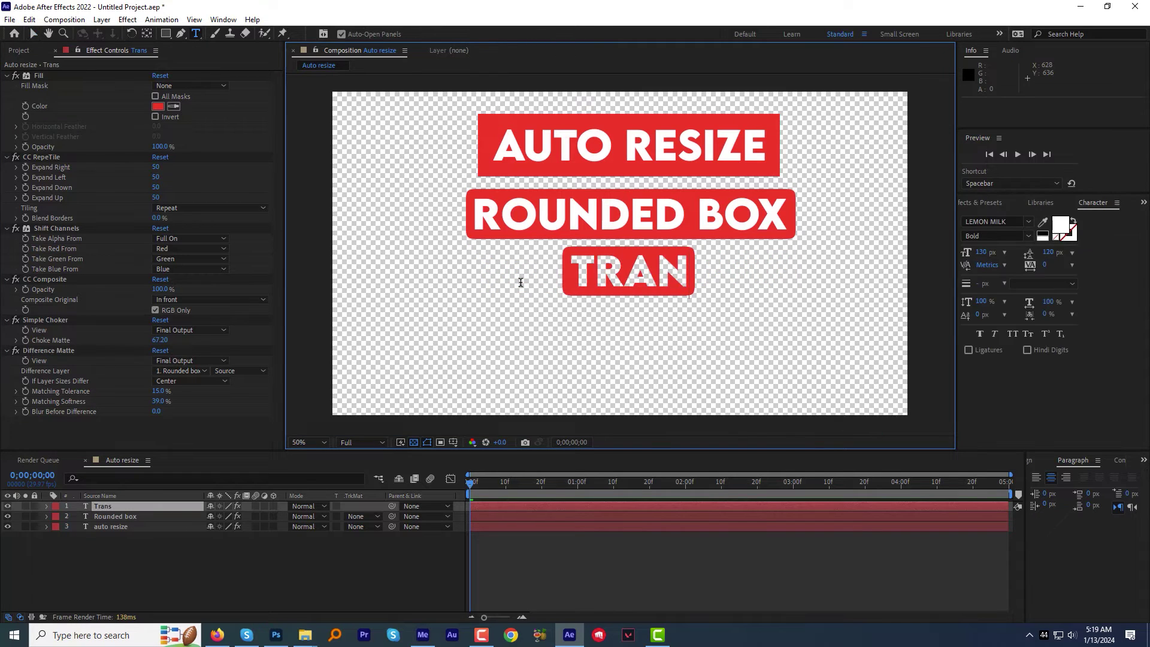
{"action": "type", "text": "SPArent"}
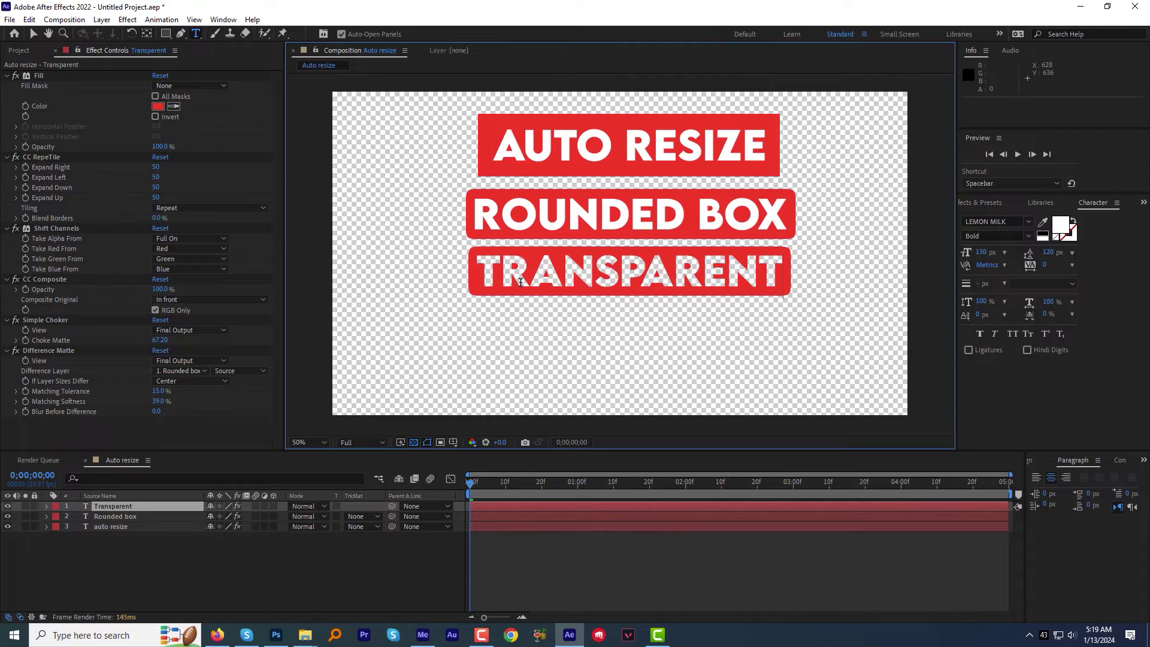
{"action": "key", "text": "Escape"}
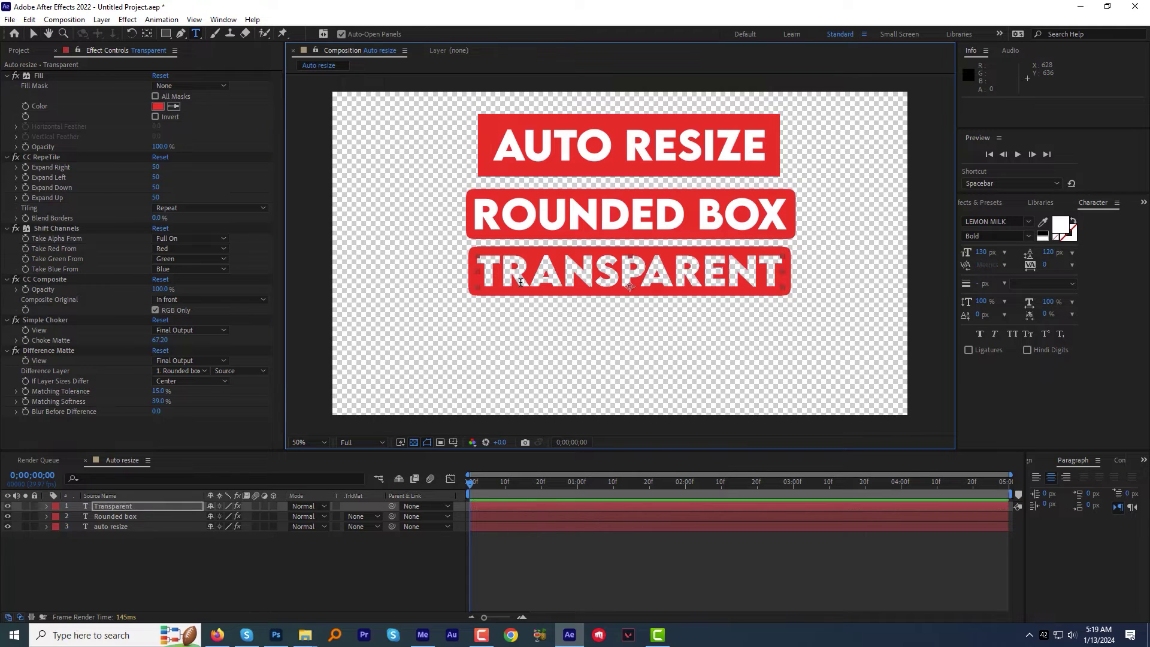
{"action": "key", "text": "v"}
{"action": "left_click", "coordinate": [414, 442]}
Duplicate the TRANSPARENT box layer and place the copy below the original.
{"action": "left_click", "coordinate": [29, 19]}
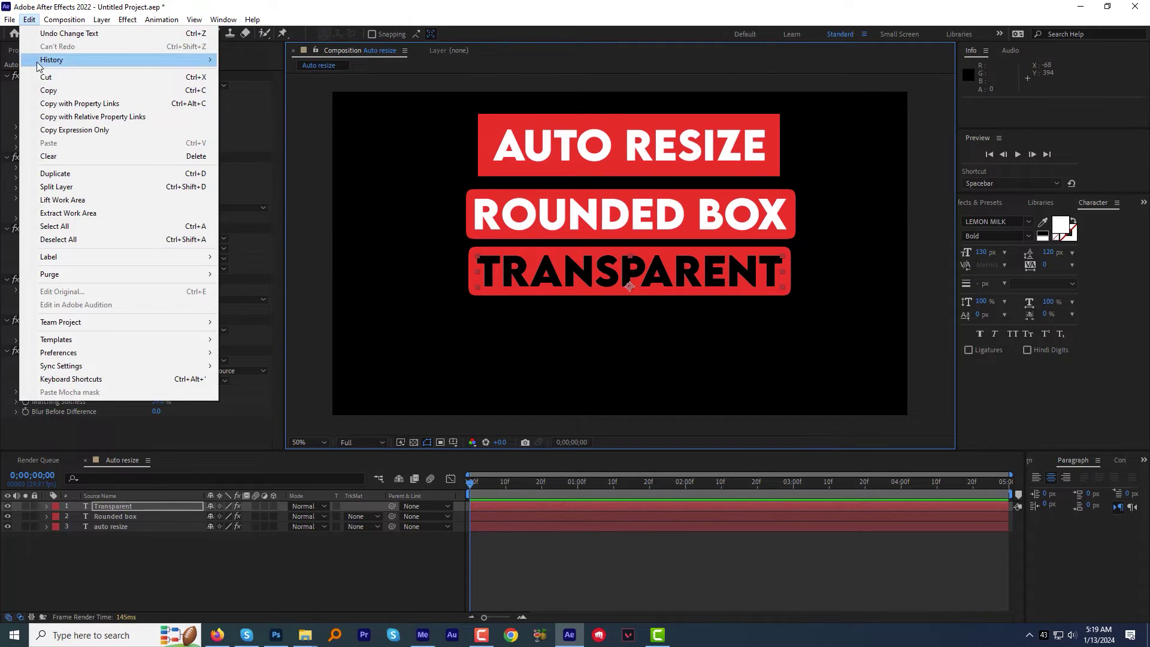
{"action": "key", "text": "Escape"}
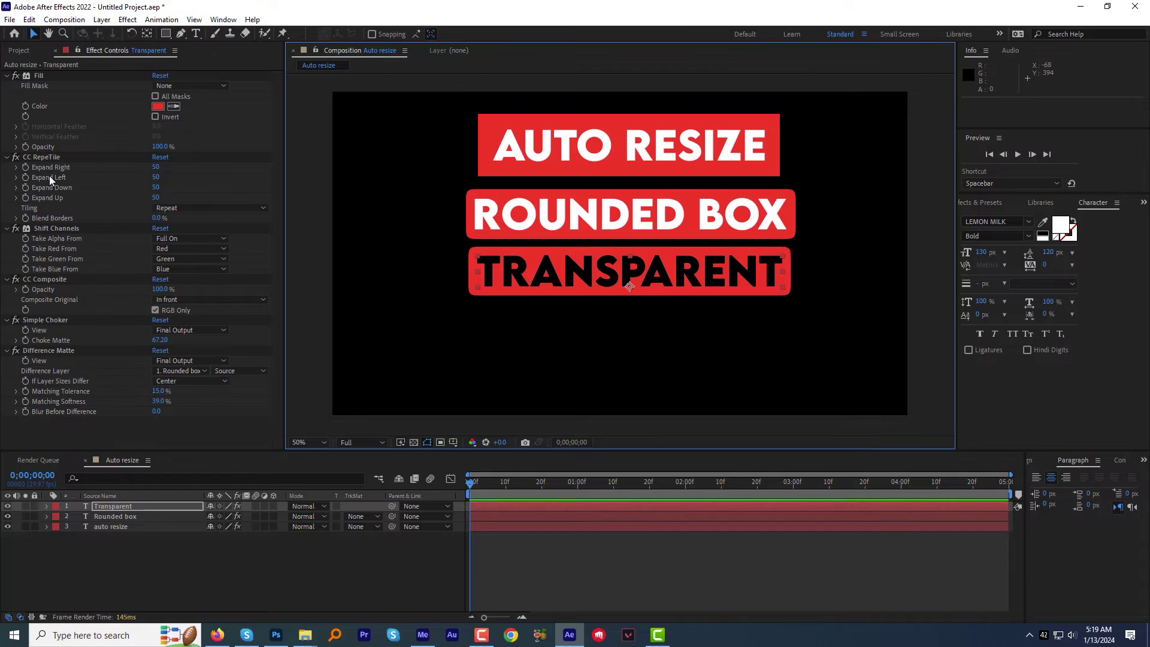
{"action": "key", "text": "ctrl+d"}
{"action": "left_click_drag", "start_coordinate": [639, 272], "coordinate": [638, 332]}
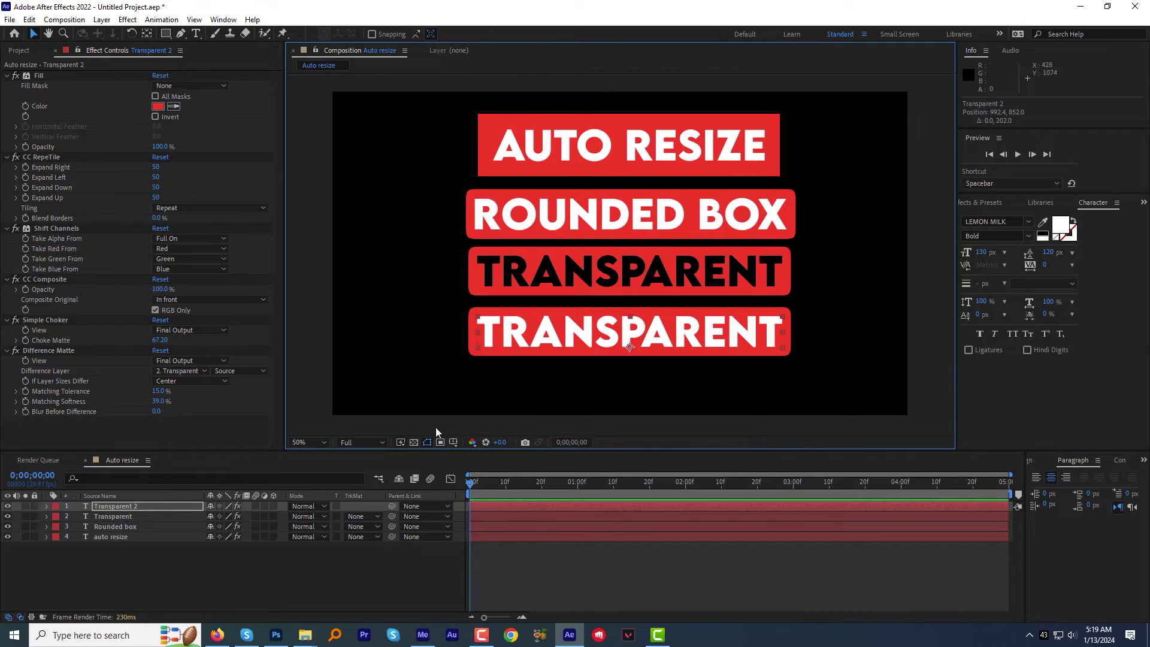
{"action": "left_click", "coordinate": [414, 442]}
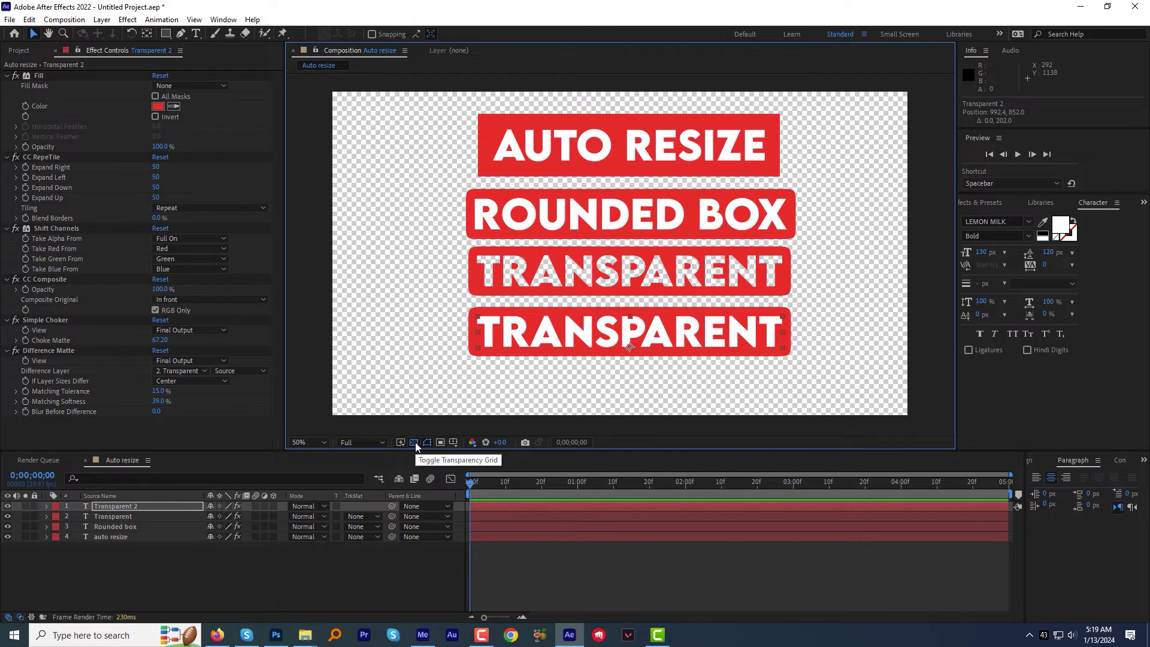
{"action": "left_click", "coordinate": [413, 443]}
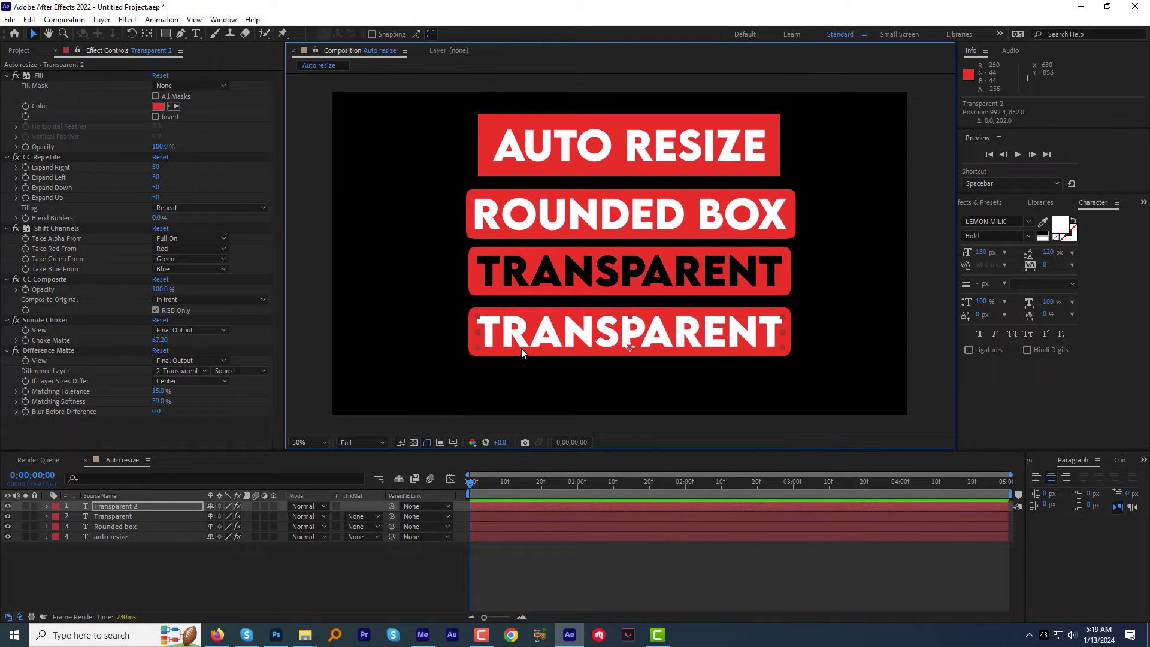
Set the Transparent 2 layer's Difference Matte difference layer to Transparent 2 itself.
{"action": "left_click", "coordinate": [106, 505]}
{"action": "left_click", "coordinate": [47, 351]}
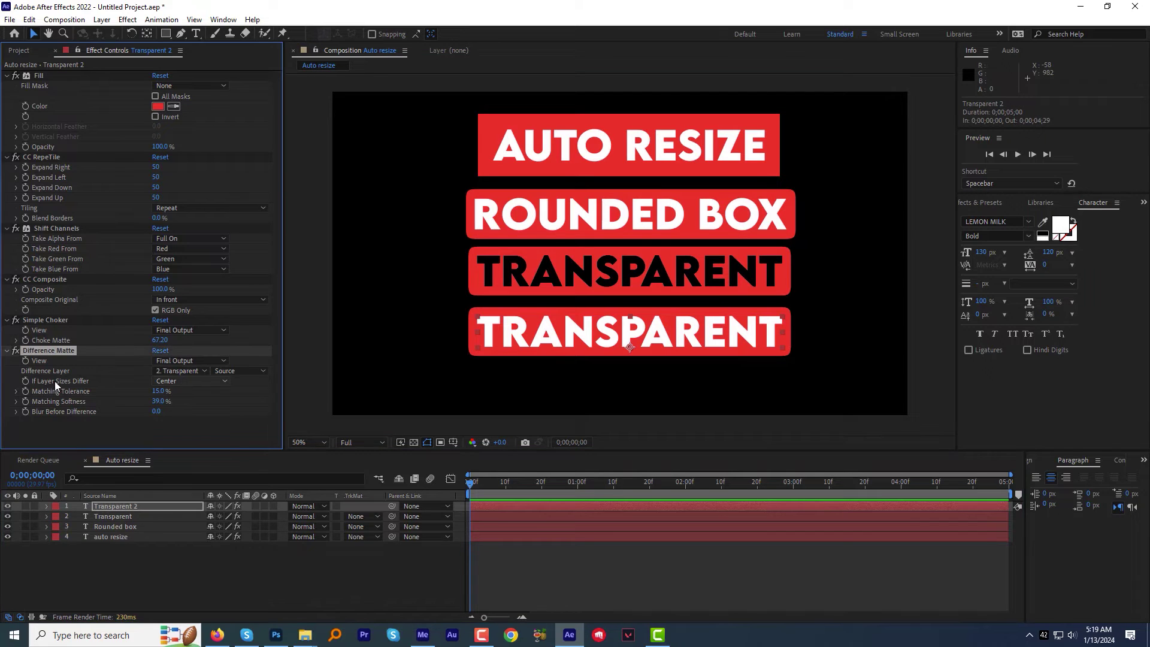
{"action": "left_click", "coordinate": [182, 371]}
{"action": "left_click", "coordinate": [187, 403]}
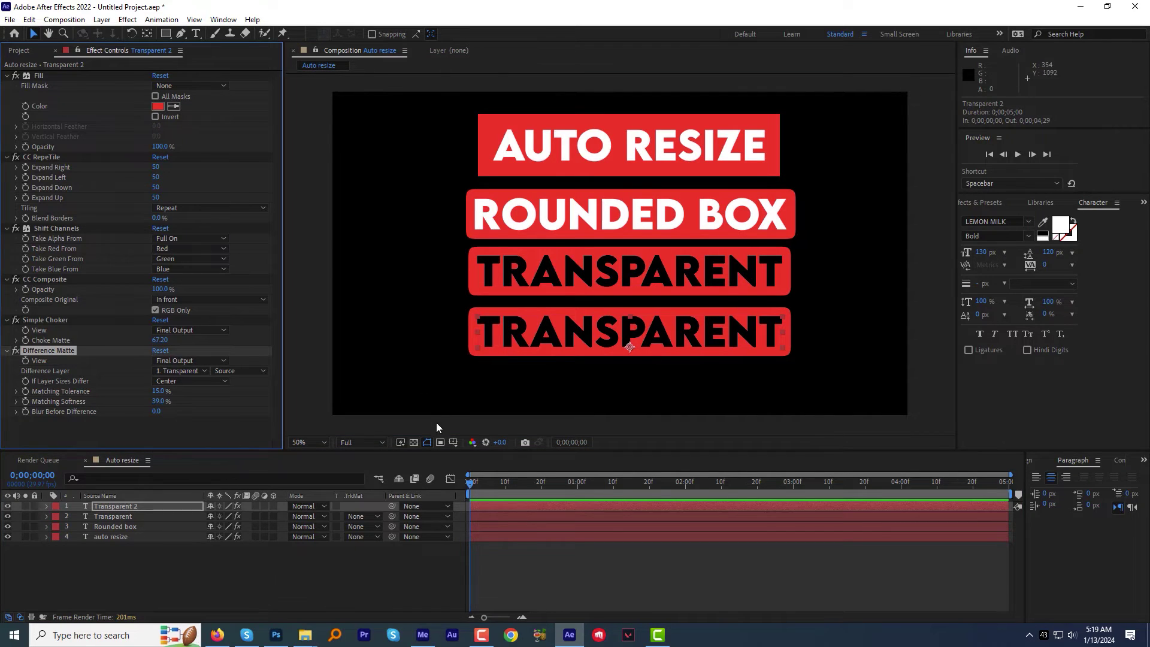
{"action": "left_click", "coordinate": [415, 442]}
{"action": "left_click", "coordinate": [418, 441]}
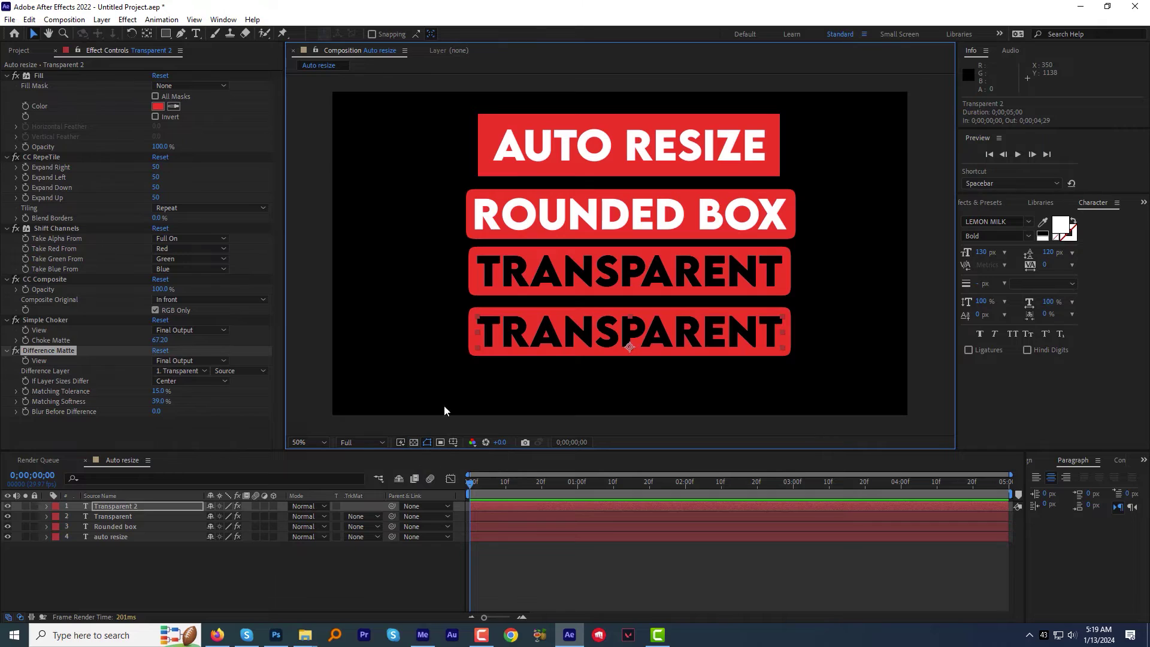
{"action": "left_click", "coordinate": [979, 202]}
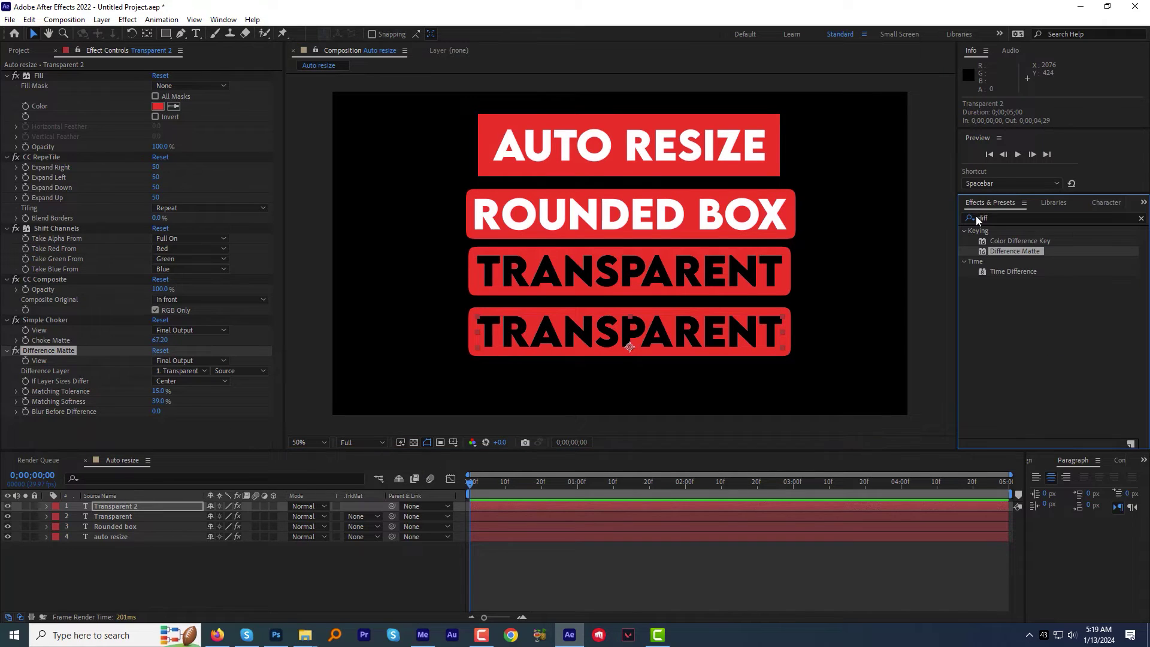
Apply Gradient Ramp to Transparent 2 with its start and end points on the bottom box.
{"action": "left_click", "coordinate": [968, 217]}
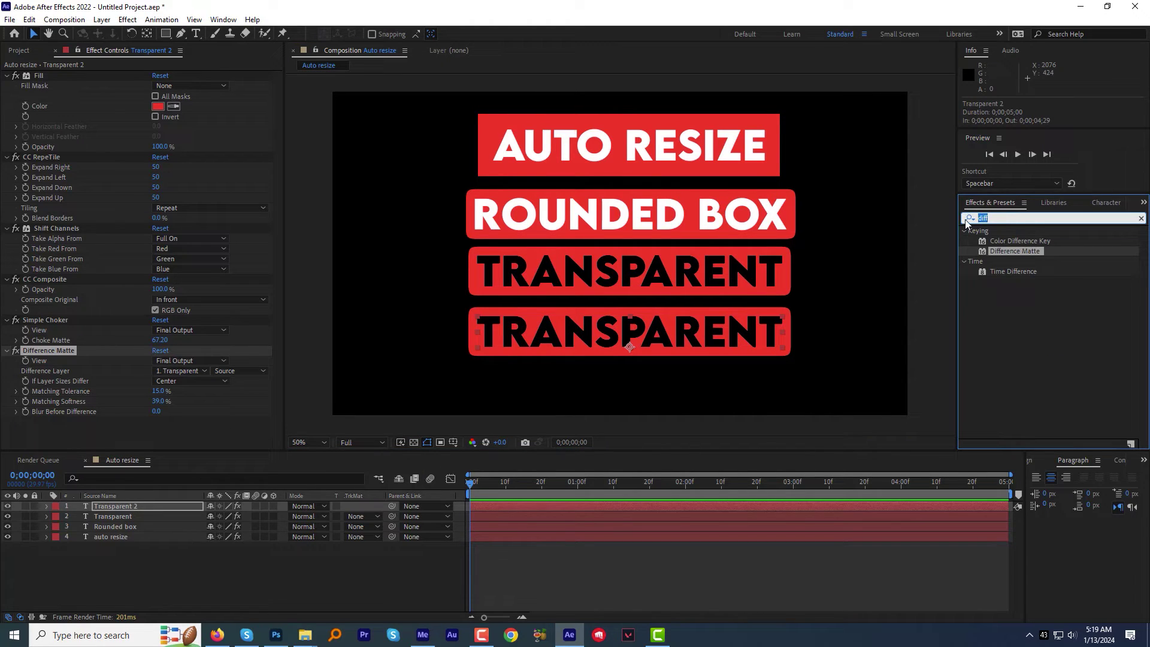
{"action": "type", "text": "ramp"}
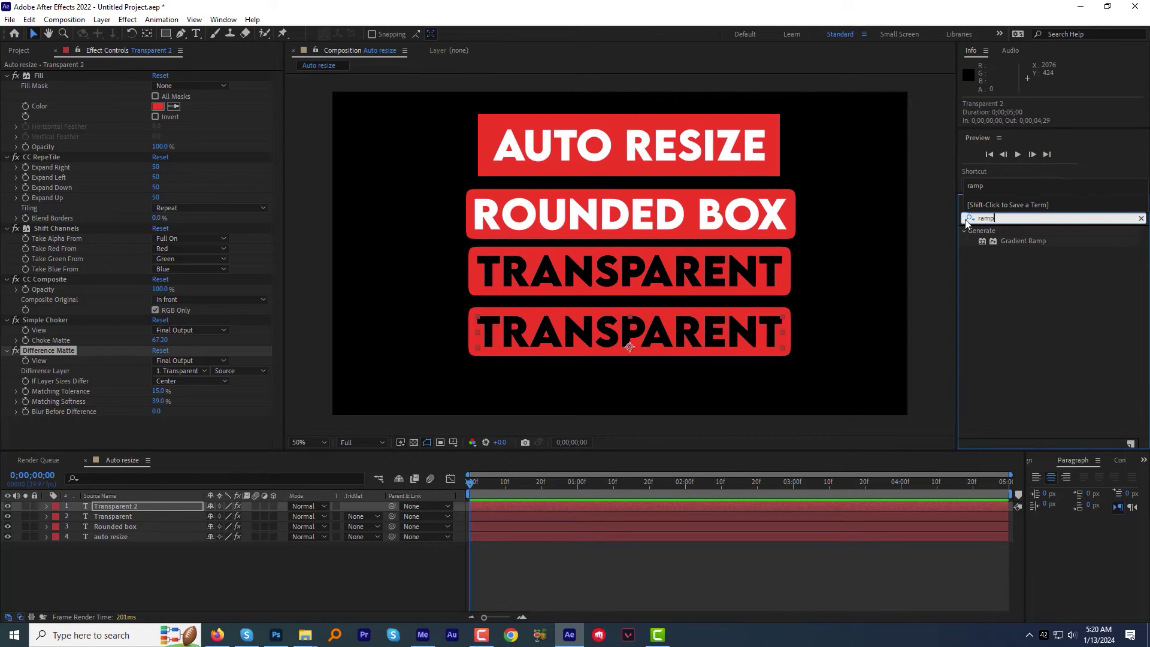
{"action": "left_click_drag", "start_coordinate": [1019, 239], "coordinate": [651, 341]}
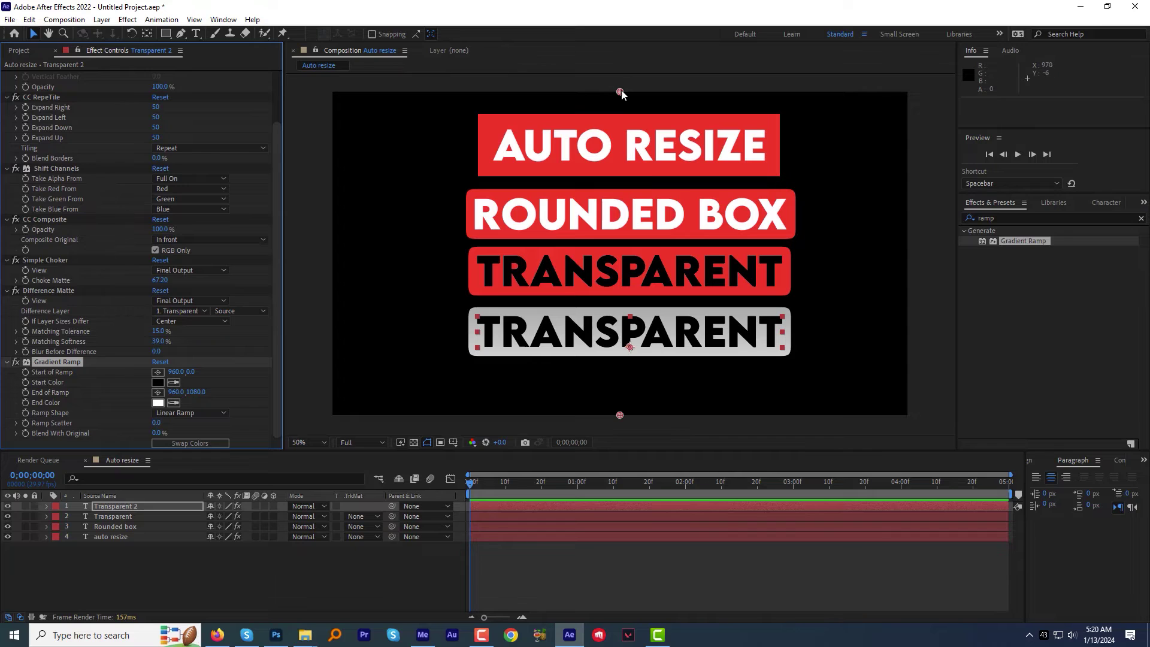
{"action": "left_click_drag", "start_coordinate": [620, 92], "coordinate": [635, 307]}
{"action": "left_click_drag", "start_coordinate": [620, 415], "coordinate": [616, 360]}
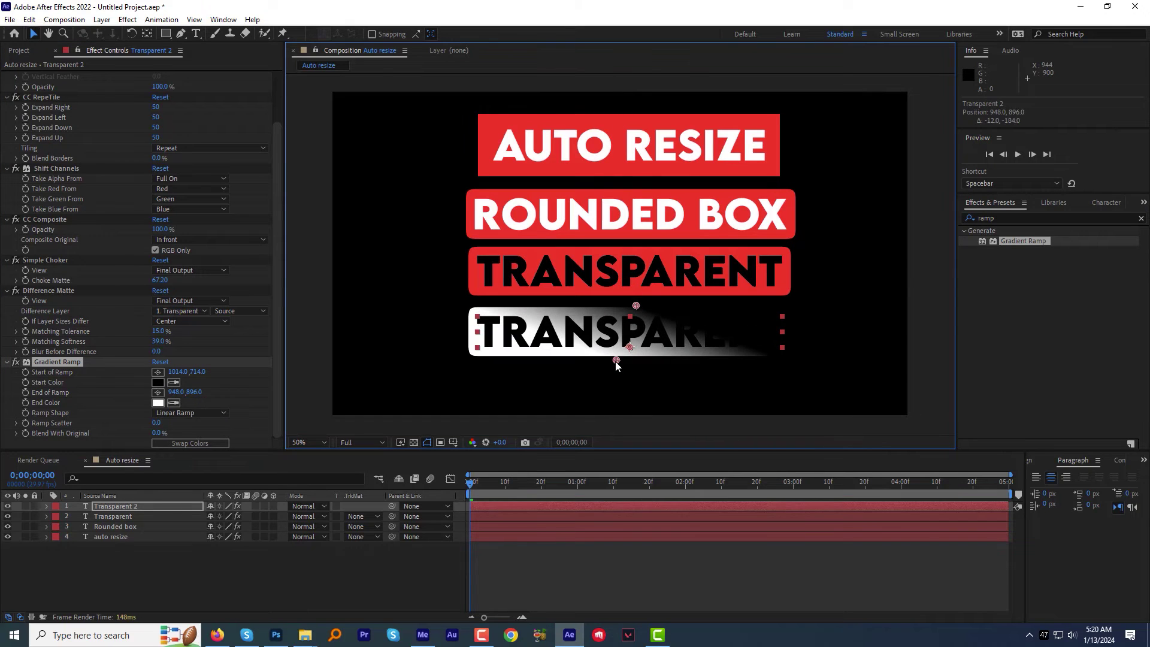
Set the ramp colours to ED0404 and FF5D5D and move Gradient Ramp directly below Fill.
{"action": "left_click", "coordinate": [158, 382]}
{"action": "left_click", "coordinate": [334, 244]}
{"action": "left_click", "coordinate": [445, 235]}
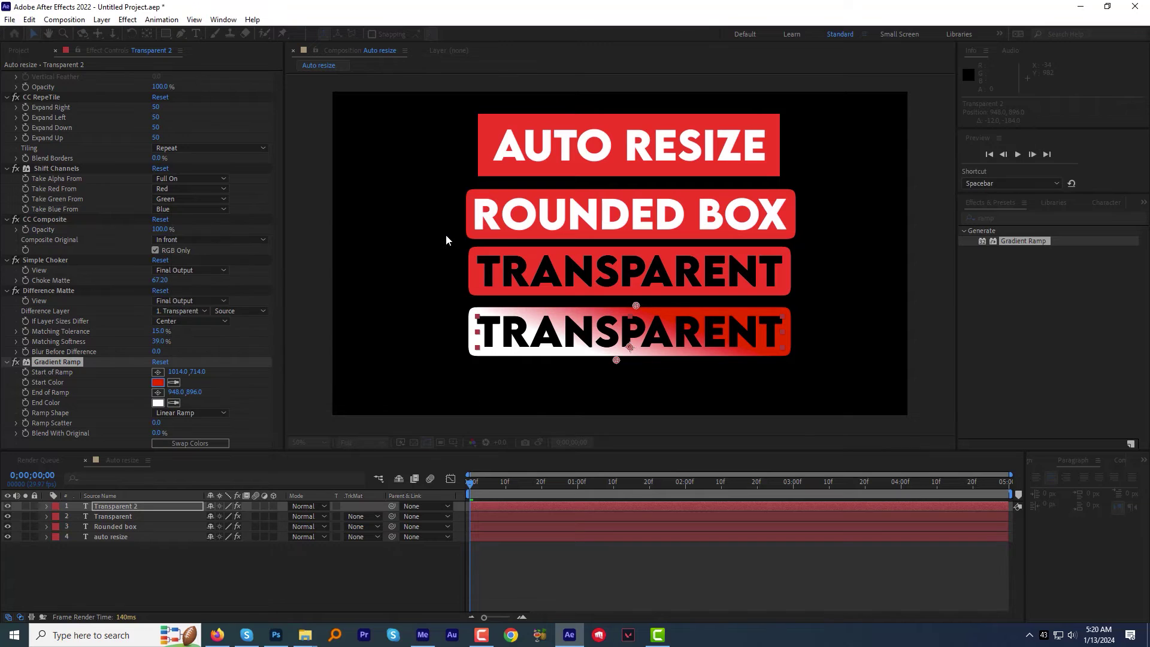
{"action": "left_click", "coordinate": [158, 403]}
{"action": "left_click", "coordinate": [280, 232]}
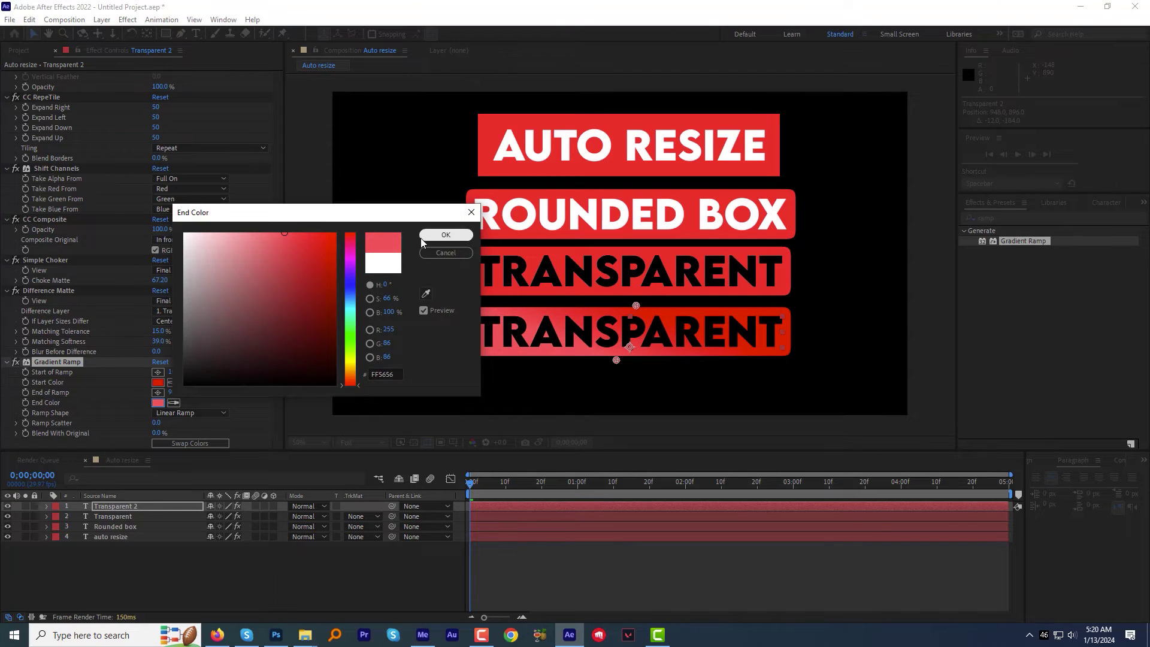
{"action": "left_click", "coordinate": [446, 235]}
{"action": "scroll", "coordinate": [74, 372], "scroll_direction": "up", "scroll_amount": 1}
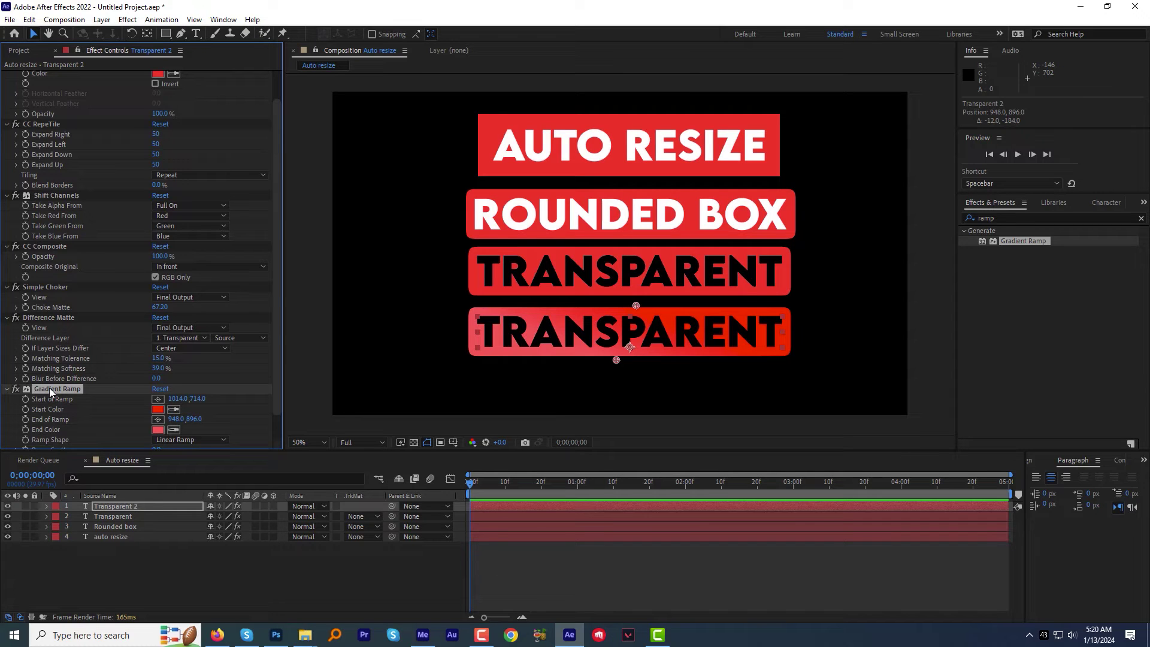
{"action": "left_click_drag", "start_coordinate": [50, 389], "coordinate": [36, 149]}
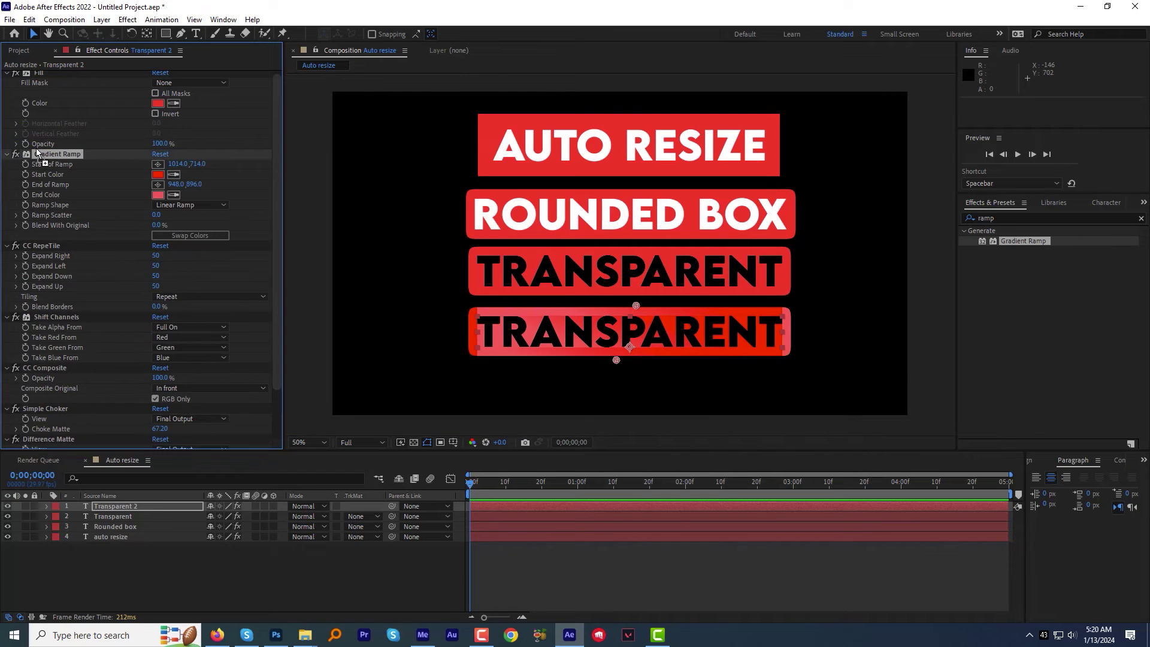
Retype the bottom box's TRANSPARENT text as 'Designer box'.
{"action": "scroll", "coordinate": [587, 357], "scroll_direction": "up", "scroll_amount": 2}
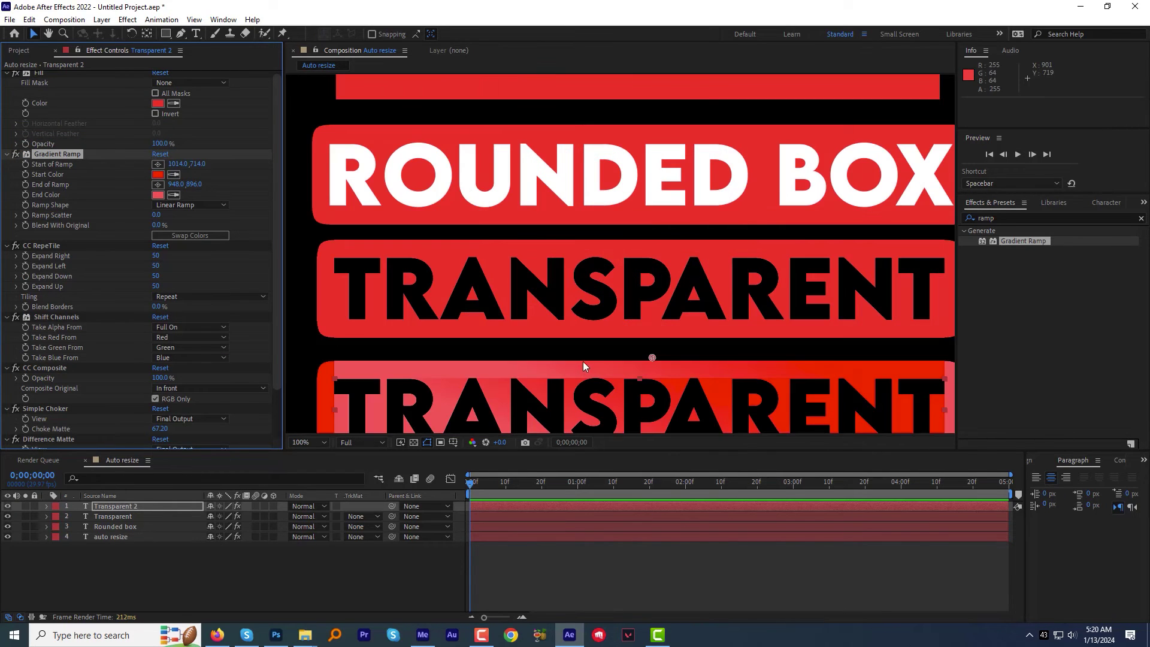
{"action": "left_click_drag", "start_coordinate": [584, 361], "coordinate": [568, 270]}
{"action": "left_click", "coordinate": [413, 442]}
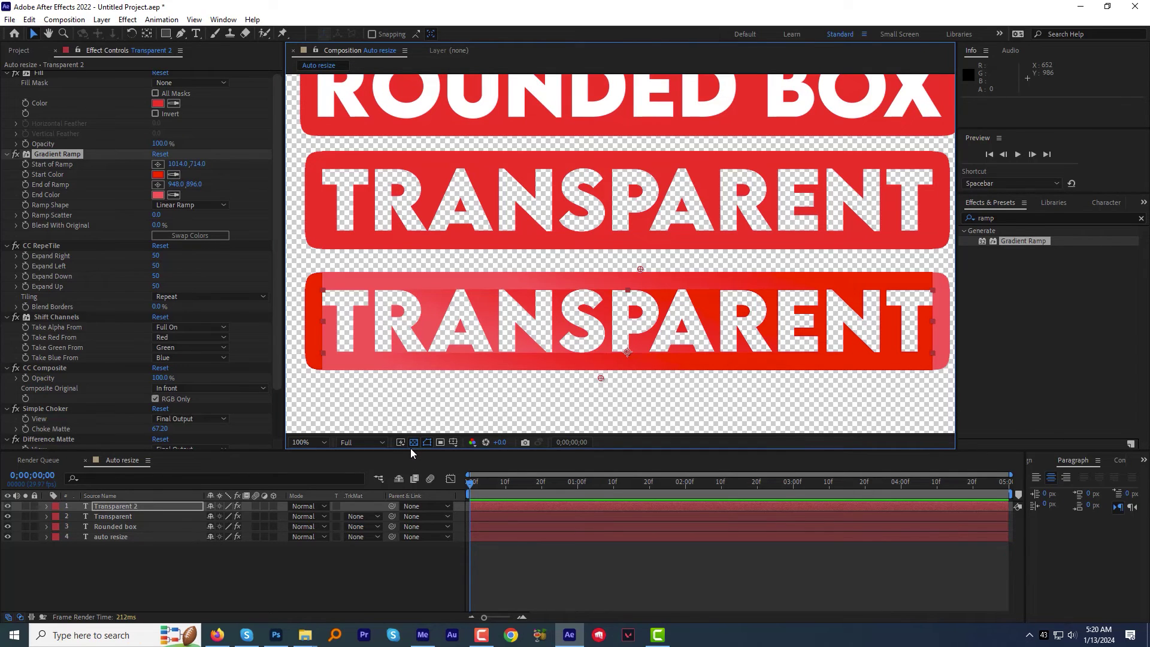
{"action": "left_click", "coordinate": [414, 442]}
{"action": "double_click", "coordinate": [413, 323]}
{"action": "type", "text": "Designer box"}
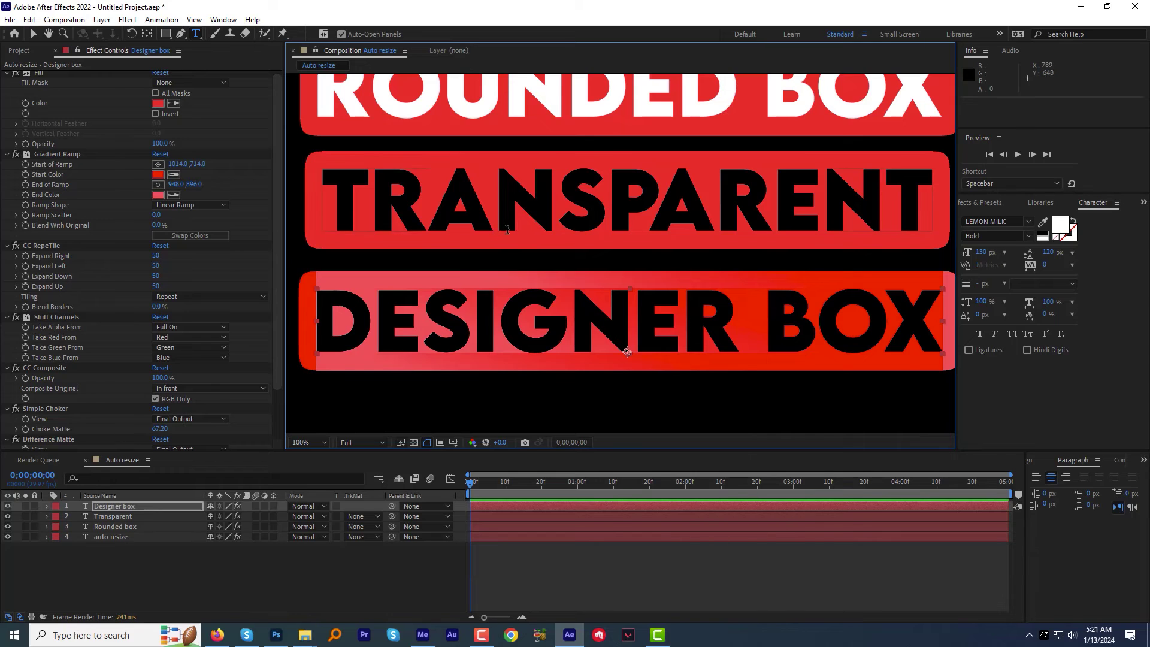
Rename the auto resize layer to 'New text' and the Rounded box layer to 'your text'.
{"action": "scroll", "coordinate": [503, 230], "scroll_direction": "down", "scroll_amount": 2}
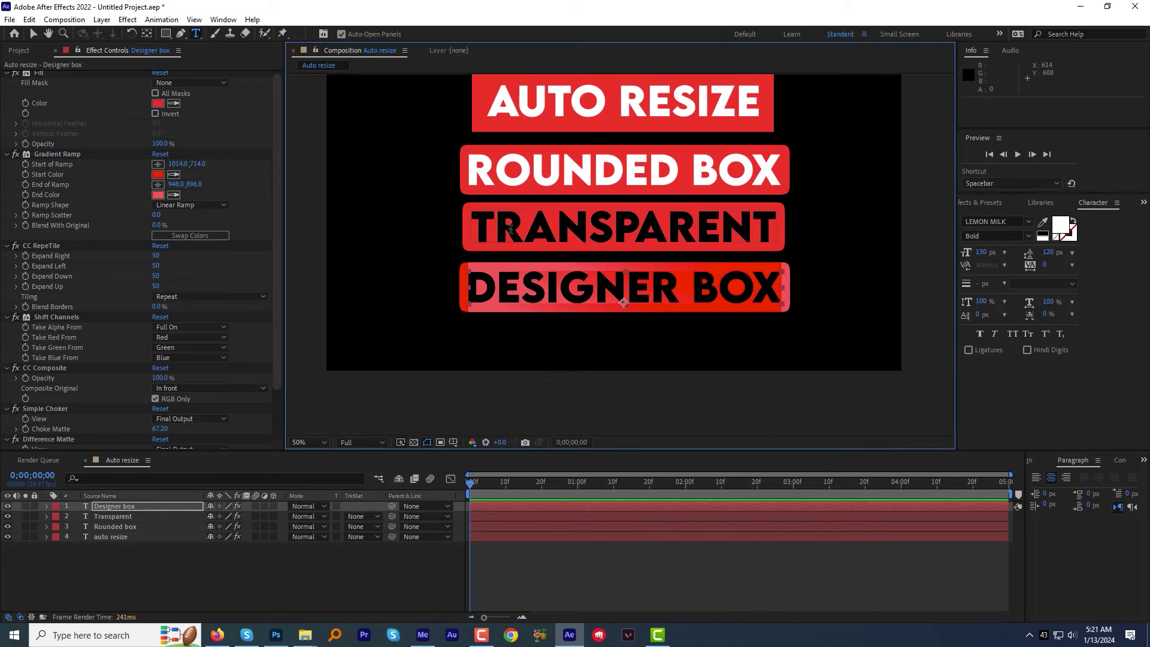
{"action": "left_click", "coordinate": [513, 537]}
{"action": "key", "text": "Return"}
{"action": "type", "text": "New text"}
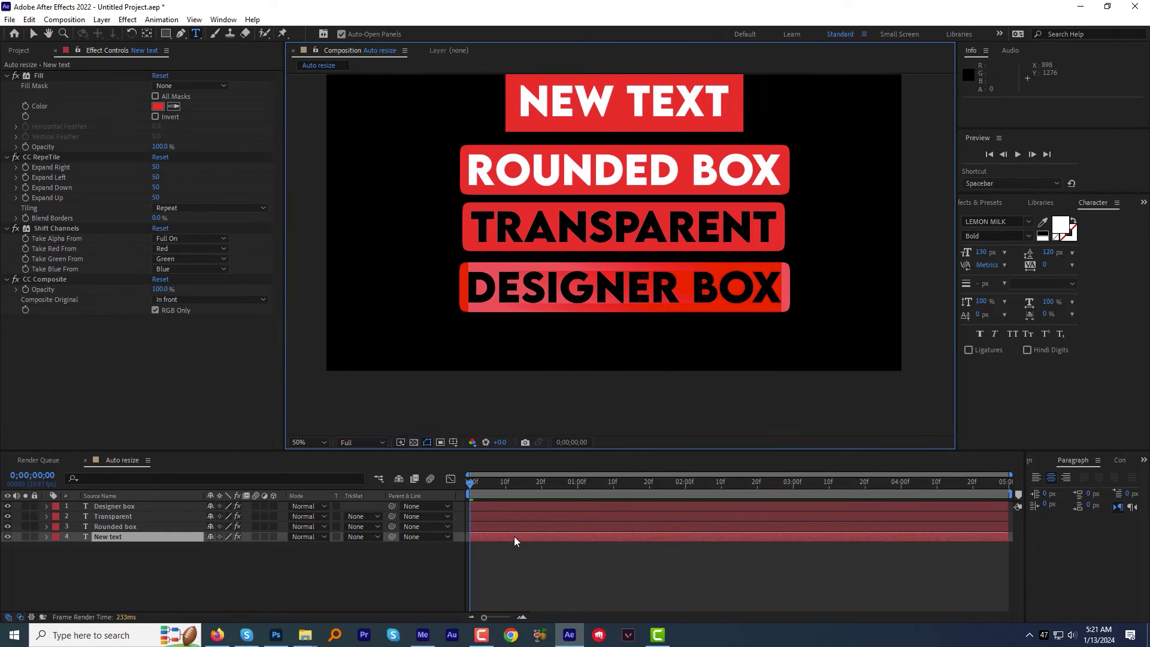
{"action": "key", "text": "Return"}
{"action": "key", "text": "ctrl+Up"}
{"action": "key", "text": "Return"}
{"action": "type", "text": "your text"}
{"action": "left_click", "coordinate": [99, 506]}
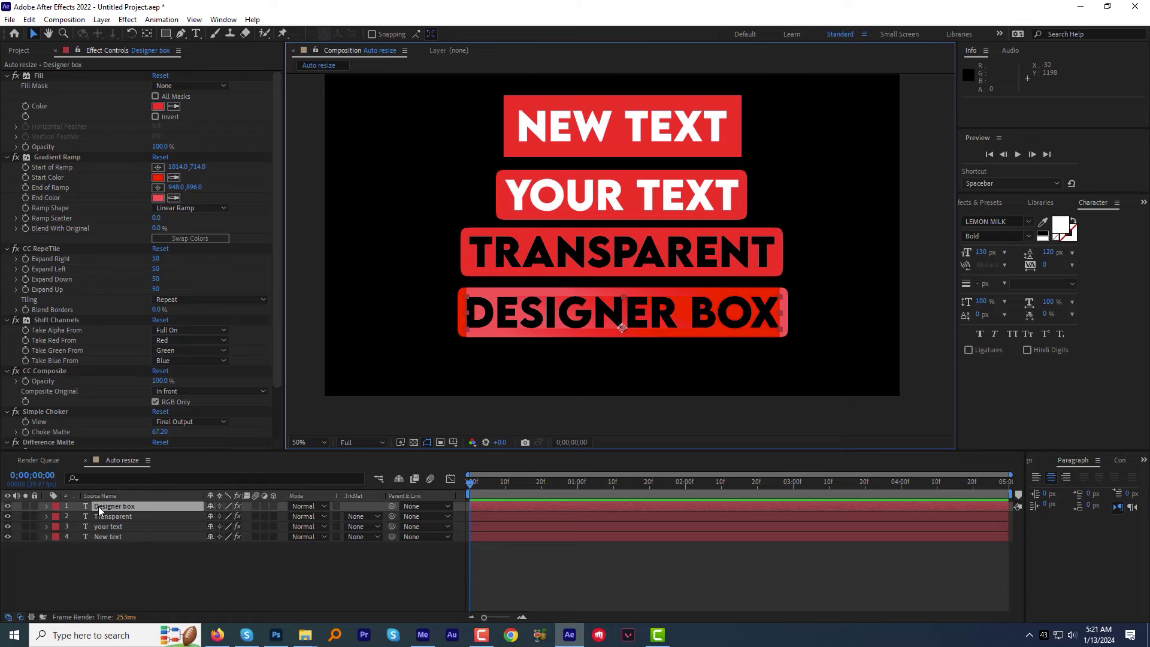
Tilt the Designer box layer's rotation about 10 degrees, then return it to level.
{"action": "key", "text": "r"}
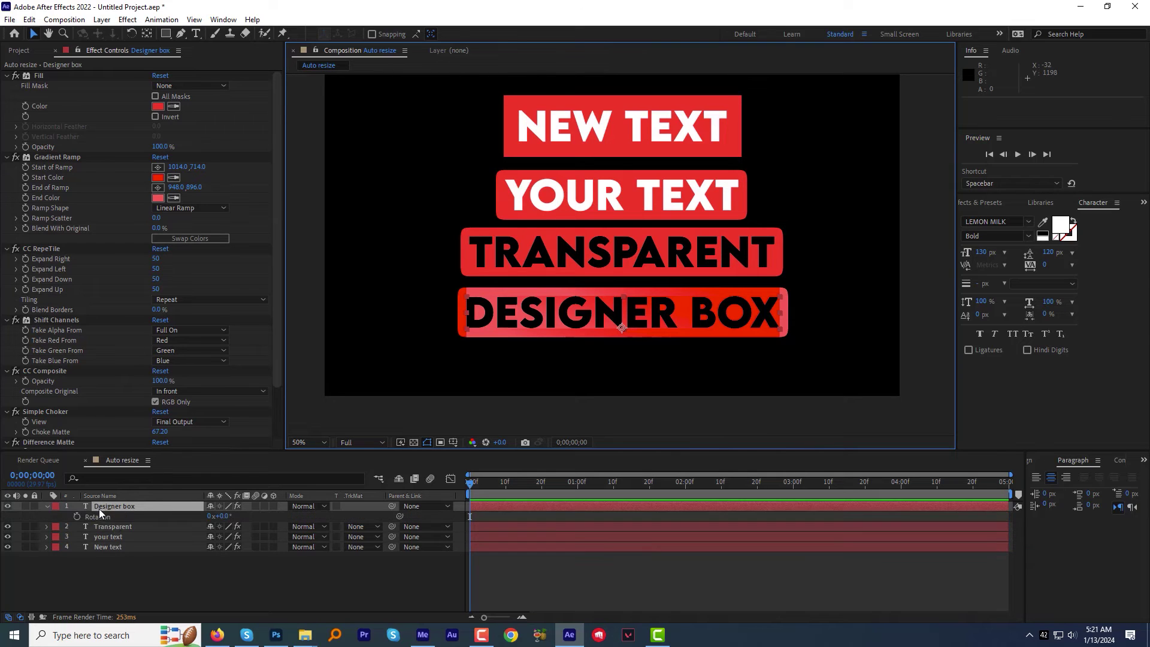
{"action": "left_click_drag", "start_coordinate": [224, 520], "coordinate": [219, 520]}
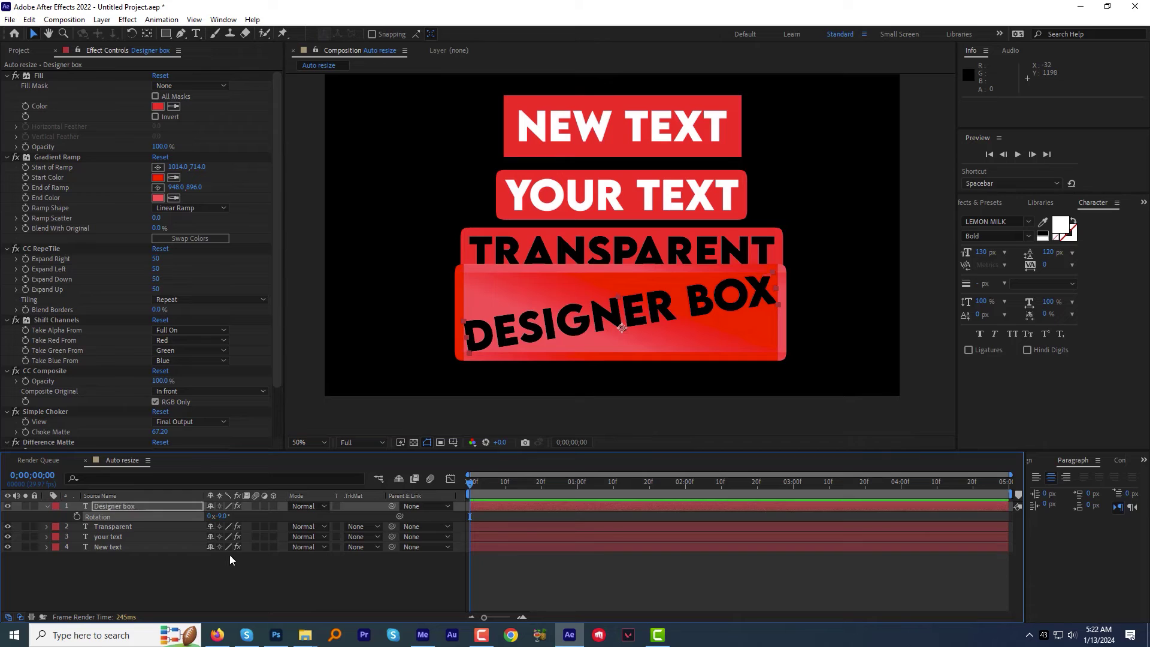
{"action": "left_click", "coordinate": [116, 506]}
{"action": "key", "text": "ctrl+z"}
{"action": "key", "text": "ctrl+z"}
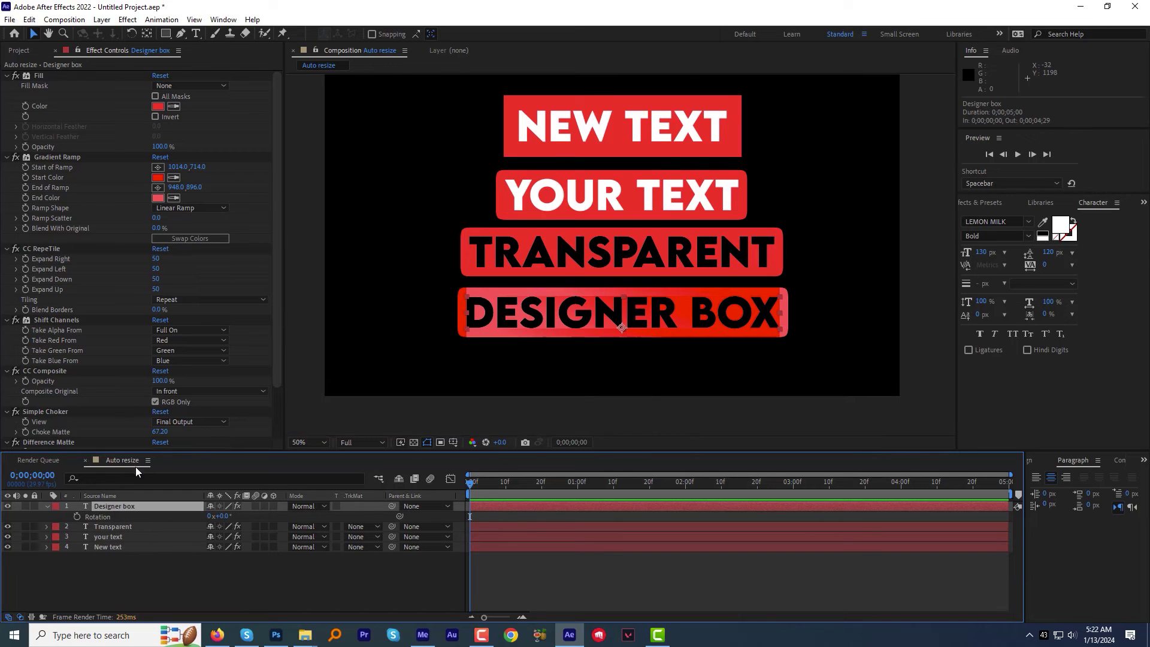
Pre-compose the Designer box layer into 'Designer box Comp 1' and tilt it slightly.
{"action": "left_click", "coordinate": [102, 19]}
{"action": "left_click", "coordinate": [122, 414]}
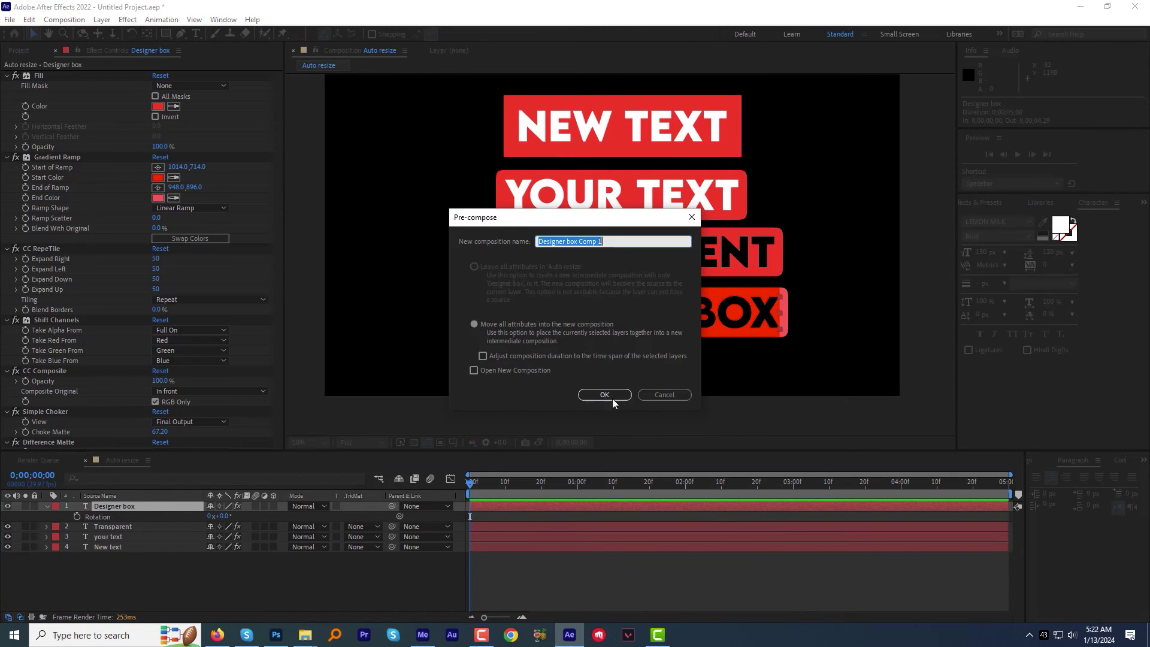
{"action": "left_click", "coordinate": [612, 397]}
{"action": "mouse_move", "coordinate": [219, 516]}
{"action": "left_mouse_down"}
{"action": "mouse_move", "coordinate": [206, 516]}
{"action": "mouse_move", "coordinate": [220, 516]}
{"action": "left_mouse_up"}
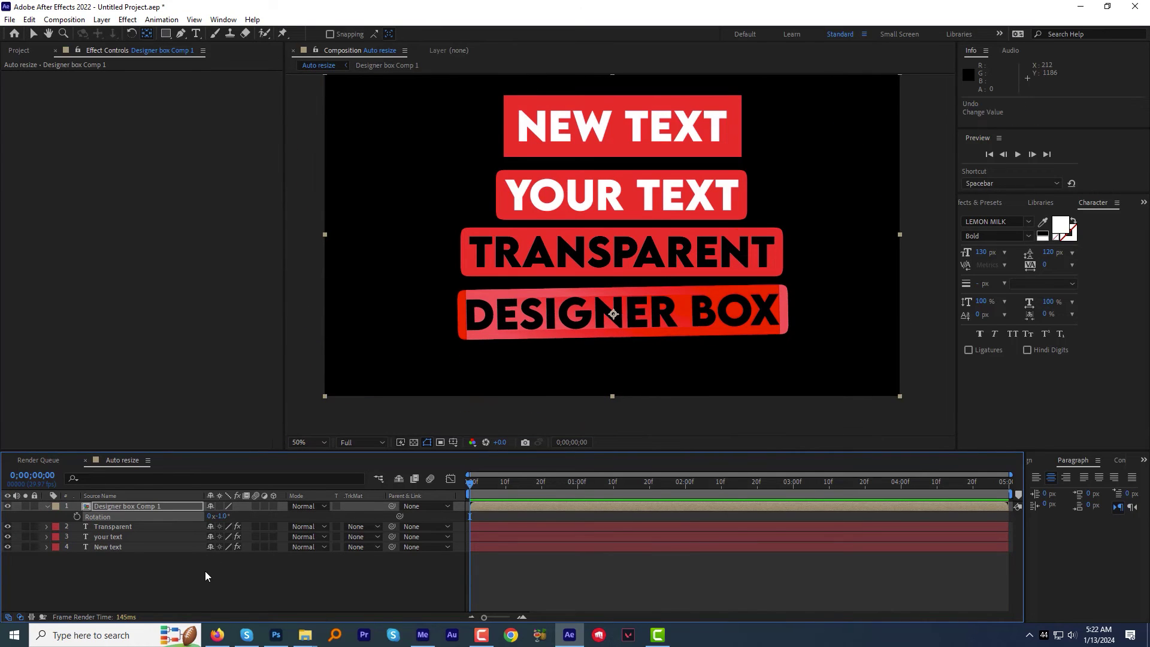
Undo the pre-compose, then give NEW TEXT a light-blue 2CCCFA box and blue lettering.
{"action": "key", "text": "ctrl+z"}
{"action": "key", "text": "ctrl+z"}
{"action": "left_click", "coordinate": [672, 136]}
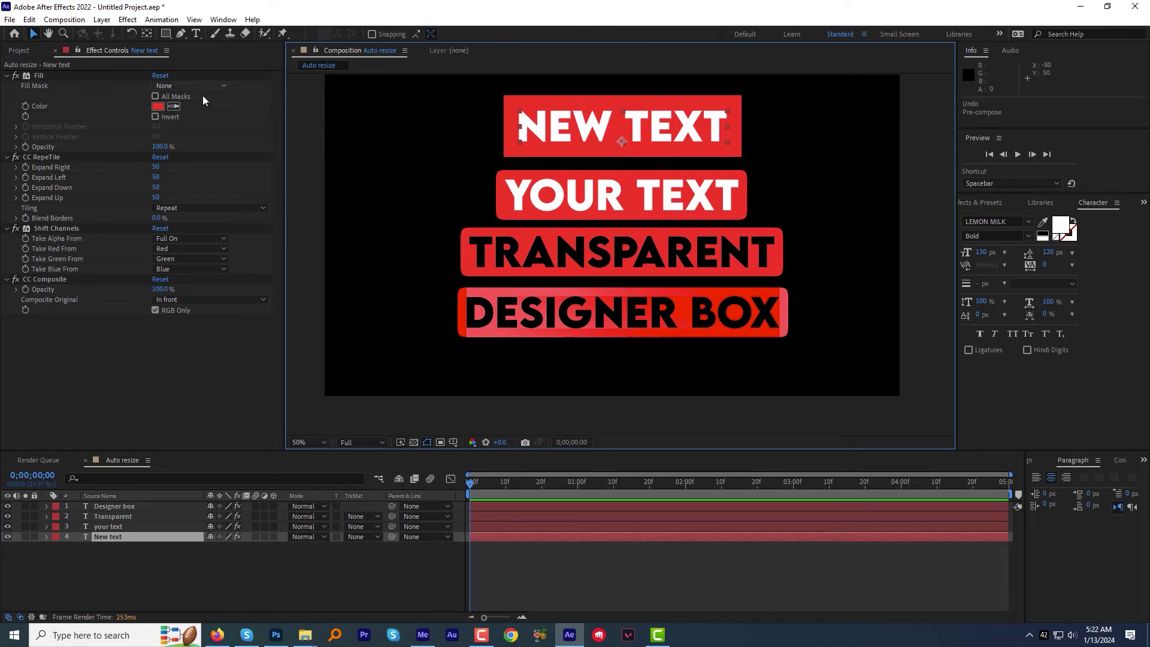
{"action": "left_click", "coordinate": [158, 106]}
{"action": "left_click", "coordinate": [350, 304]}
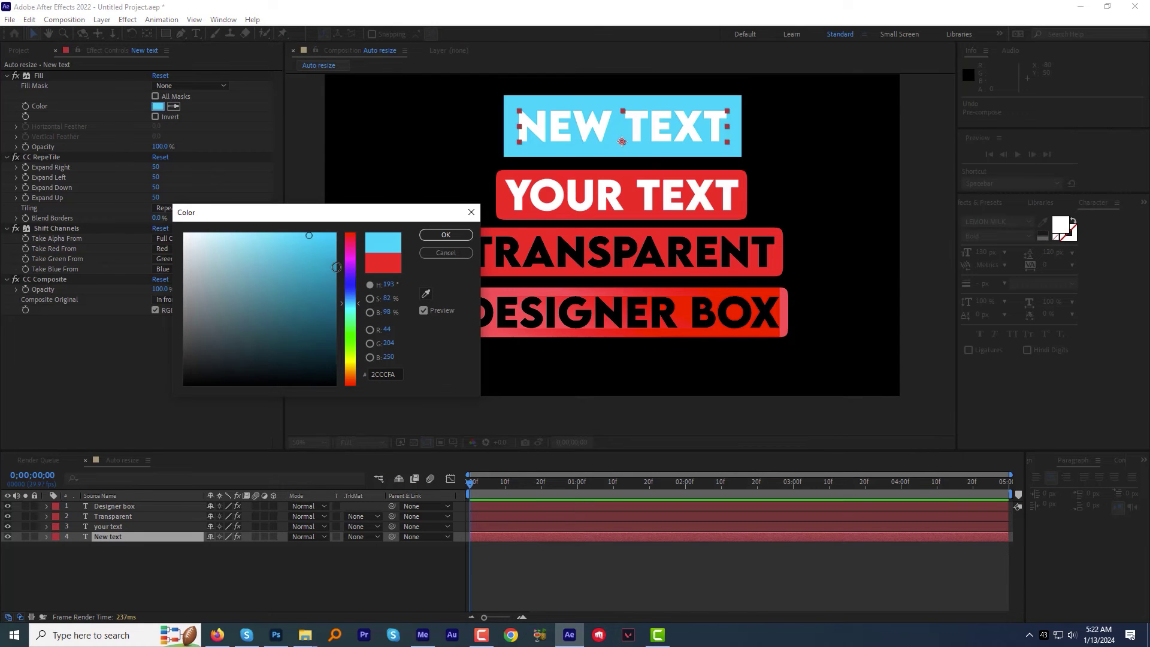
{"action": "left_click", "coordinate": [434, 237]}
{"action": "left_click", "coordinate": [1061, 225]}
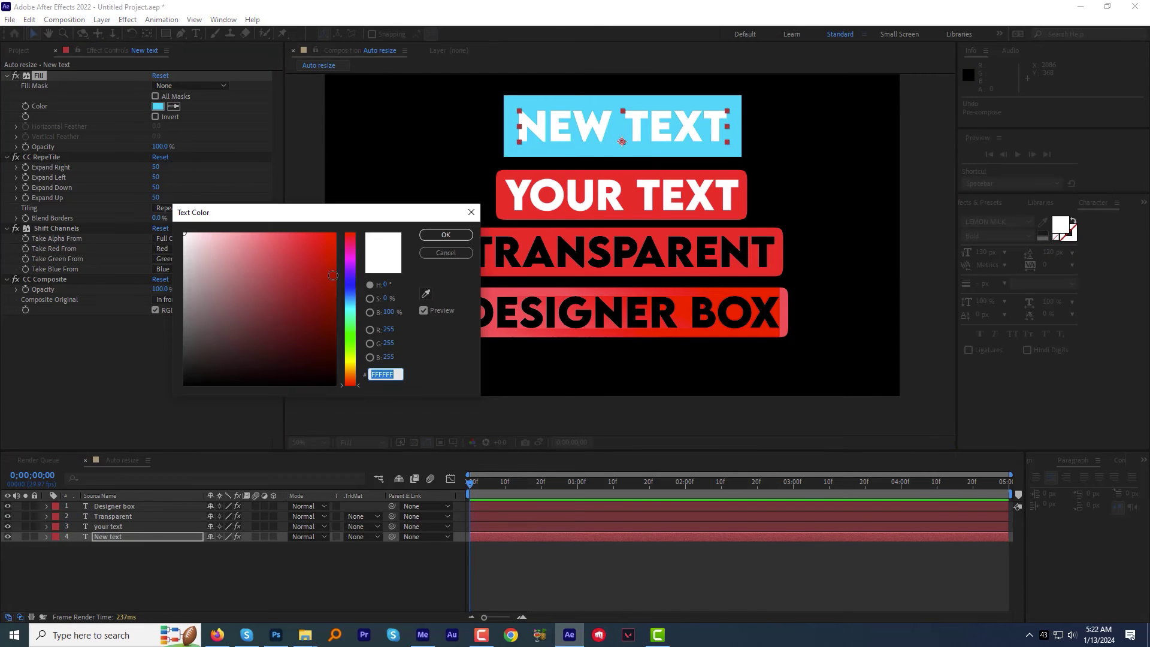
{"action": "left_click", "coordinate": [332, 265]}
{"action": "left_click", "coordinate": [445, 235]}
Give YOUR TEXT a green box fill and orange-red lettering.
{"action": "left_click", "coordinate": [539, 194]}
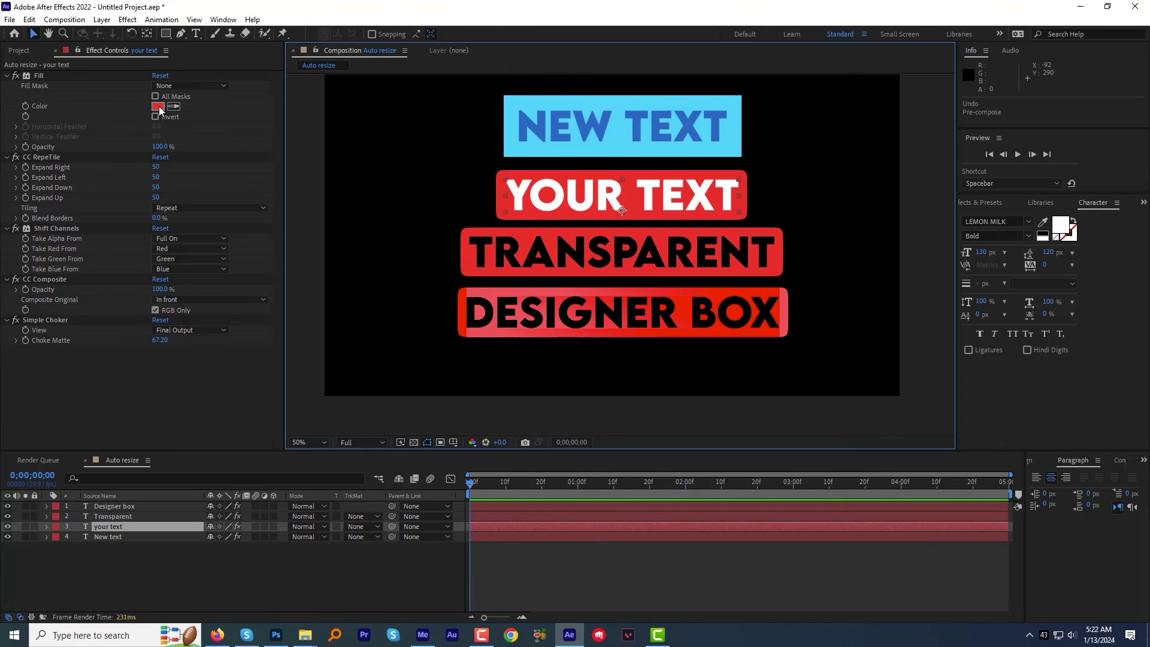
{"action": "left_click", "coordinate": [158, 106]}
{"action": "left_click", "coordinate": [349, 337]}
{"action": "left_click", "coordinate": [446, 234]}
{"action": "left_click", "coordinate": [1060, 225]}
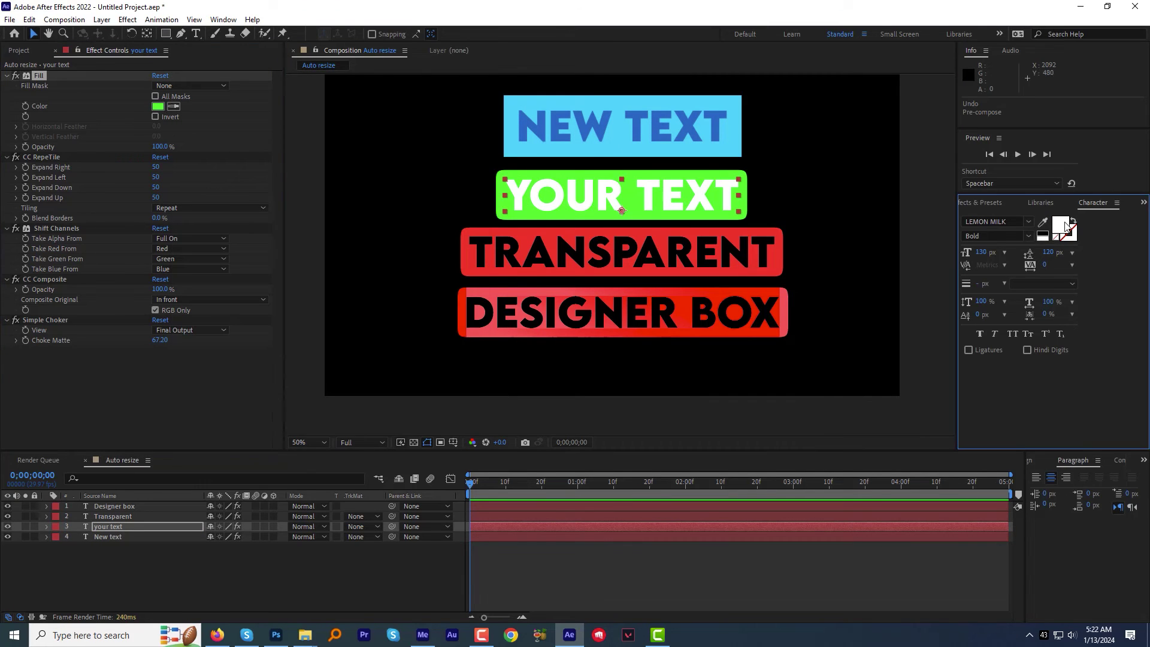
{"action": "left_click", "coordinate": [351, 381]}
{"action": "left_click", "coordinate": [318, 247]}
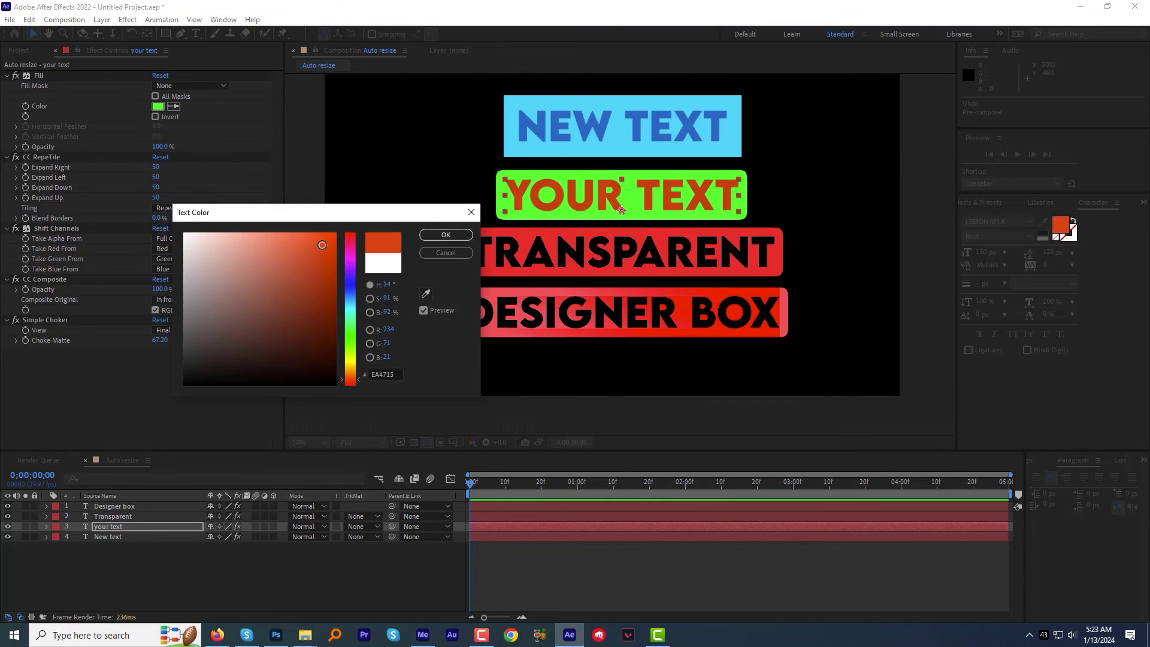
{"action": "left_click", "coordinate": [446, 234]}
Disable the Designer box layer's Difference Matte effect, toggling Simple Choker off and back on.
{"action": "left_click", "coordinate": [414, 442]}
{"action": "key", "text": "ctrl+Up"}
{"action": "key", "text": "ctrl+Up"}
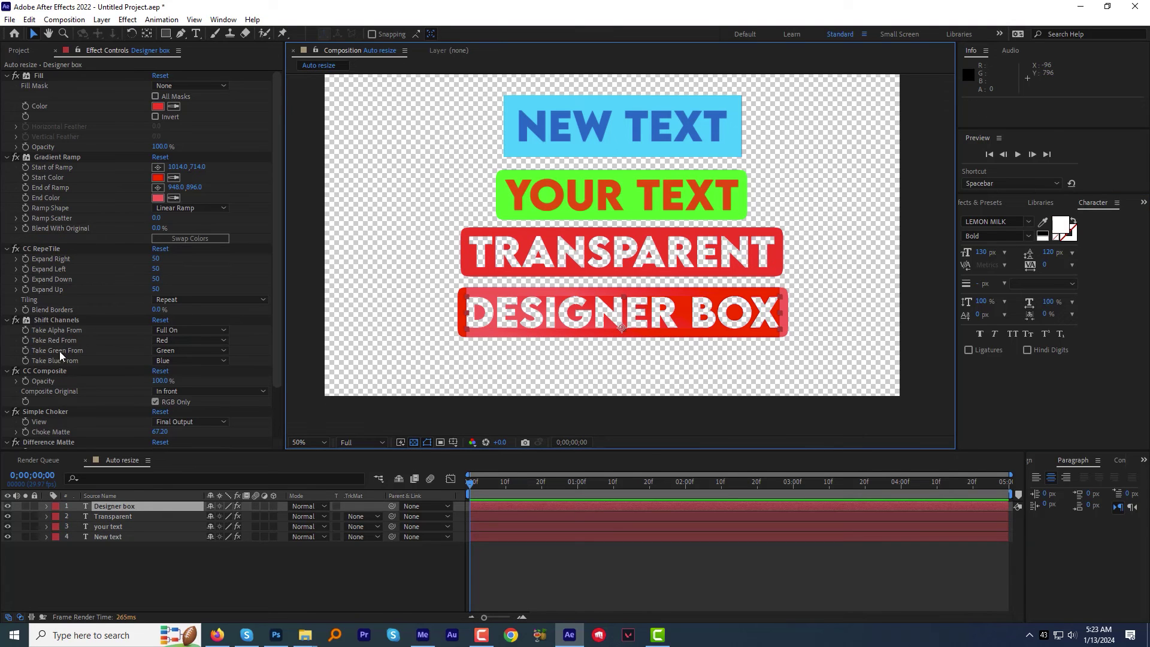
{"action": "scroll", "coordinate": [5, 419], "scroll_direction": "down", "scroll_amount": 2}
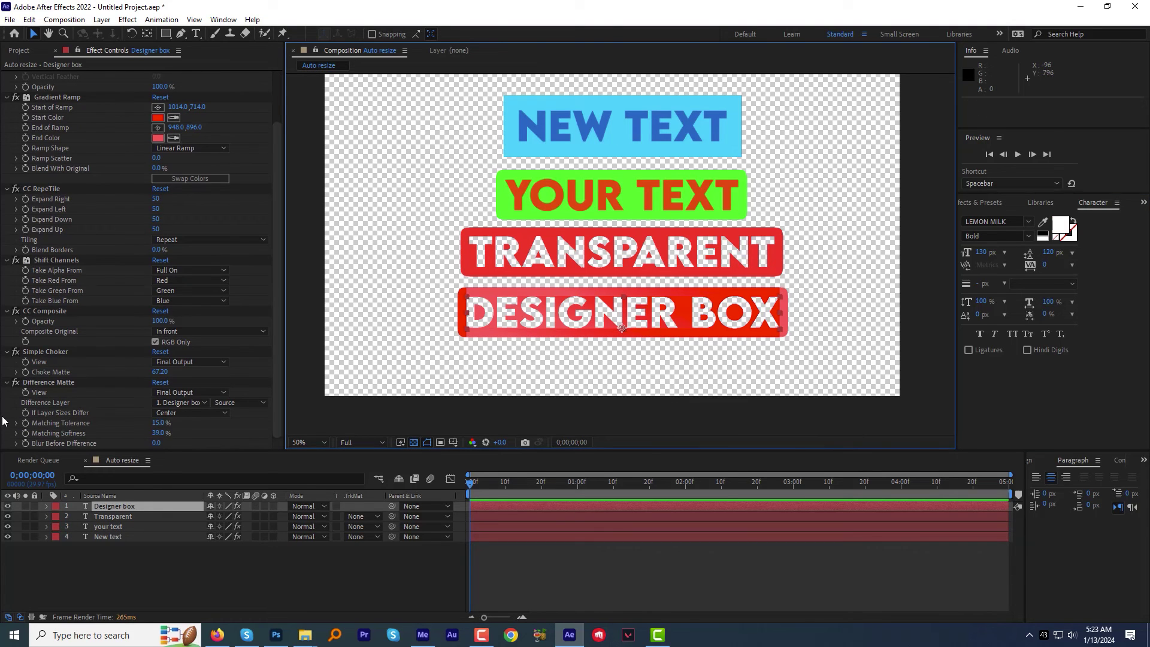
{"action": "left_click", "coordinate": [16, 382]}
{"action": "left_click", "coordinate": [414, 442]}
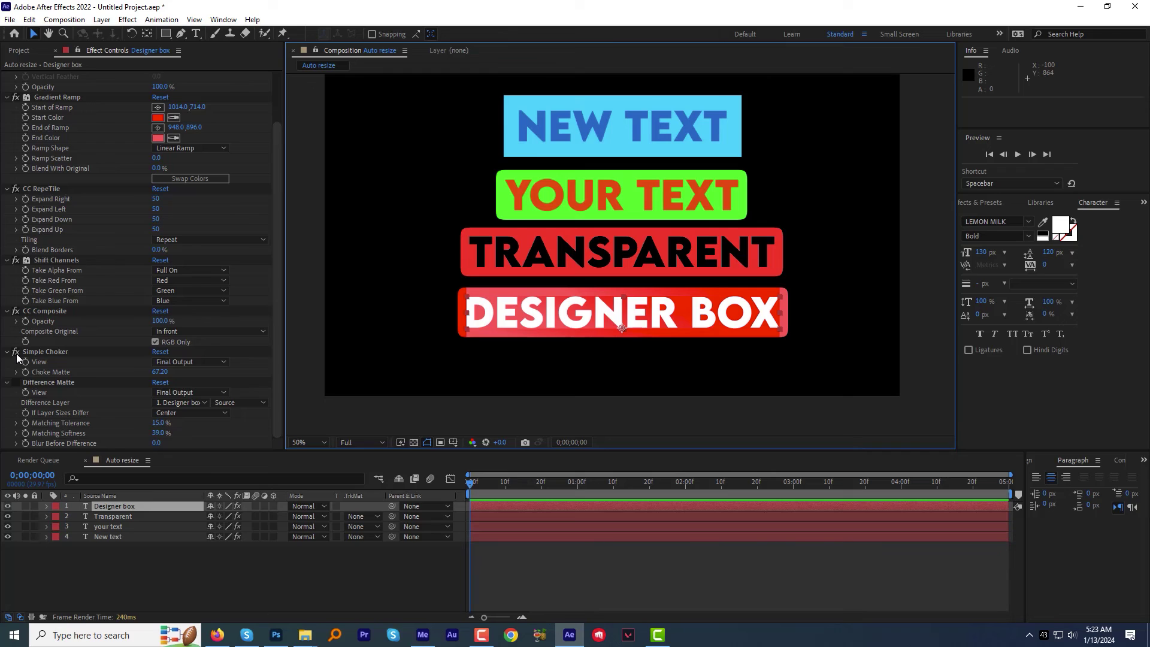
{"action": "left_click", "coordinate": [16, 352]}
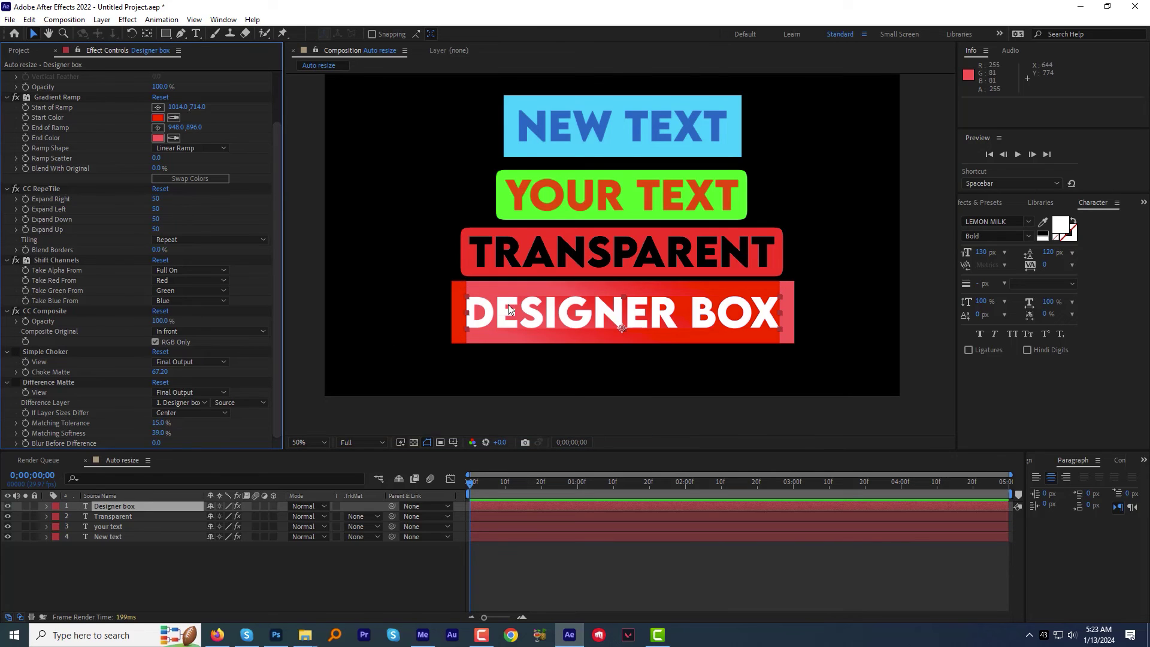
{"action": "left_click", "coordinate": [16, 352]}
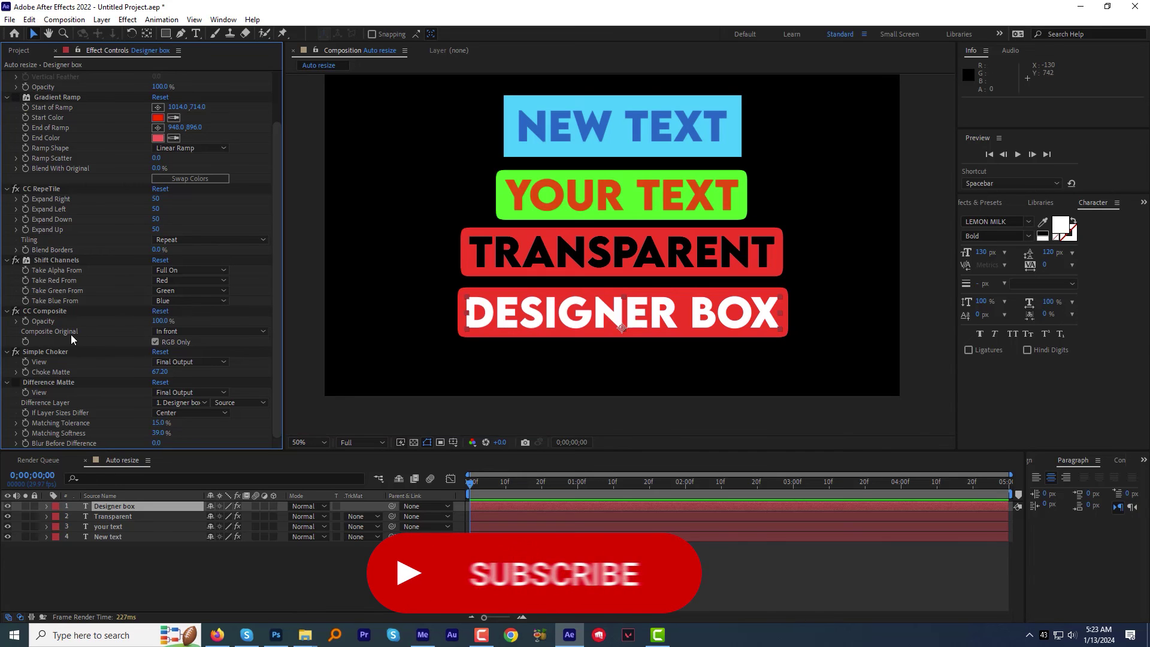
Disable the Designer box layer's Simple Choker effect for a fuller square red box.
{"action": "left_click", "coordinate": [15, 354]}
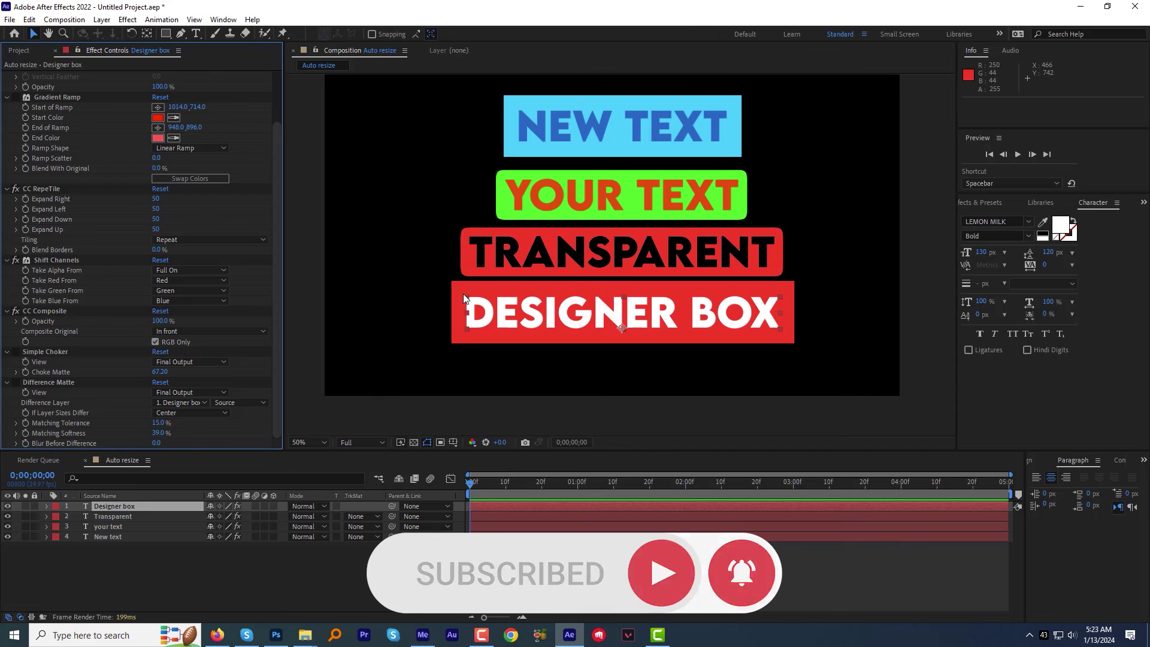